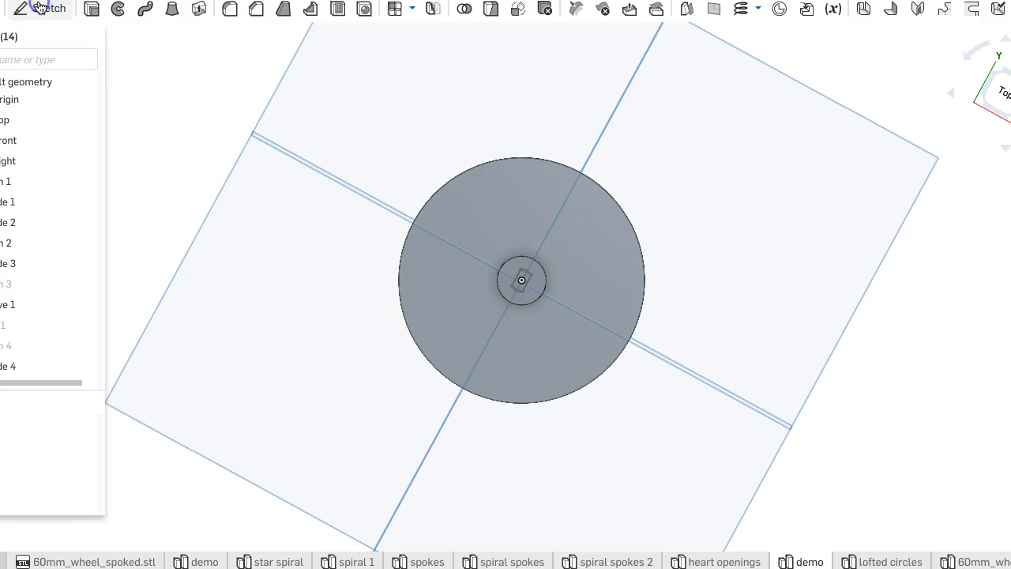
# Start a sketch on the wheel's large circular face and view it straight on.
pyautogui.click(482, 223)
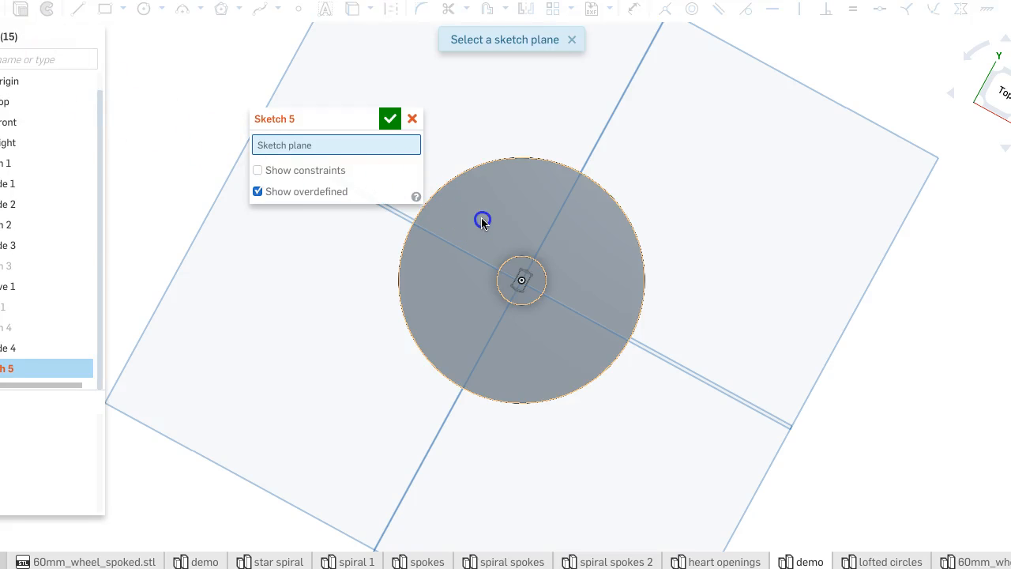
pyautogui.press('n')
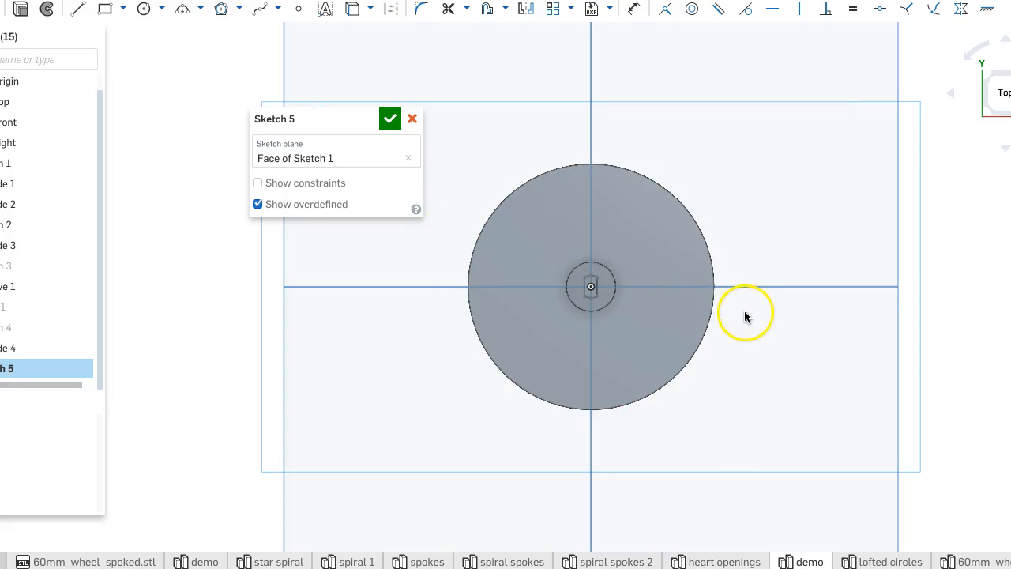
pyautogui.scroll(3, 743, 311)
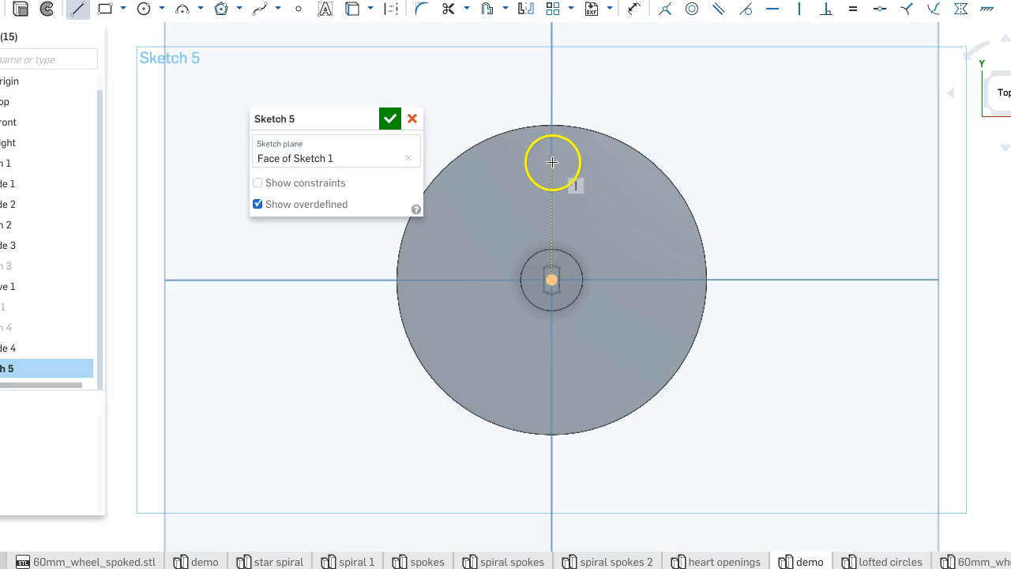
# Draw a vertical construction line about 29 mm long up from the wheel centre and stretch its upper end beyond the rim.
pyautogui.click(551, 134)
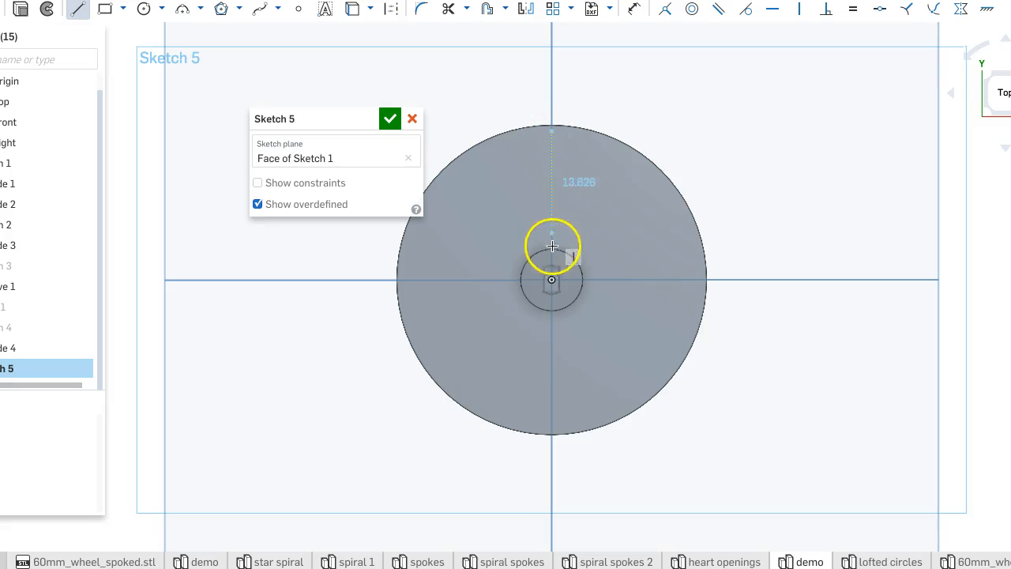
pyautogui.click(552, 280)
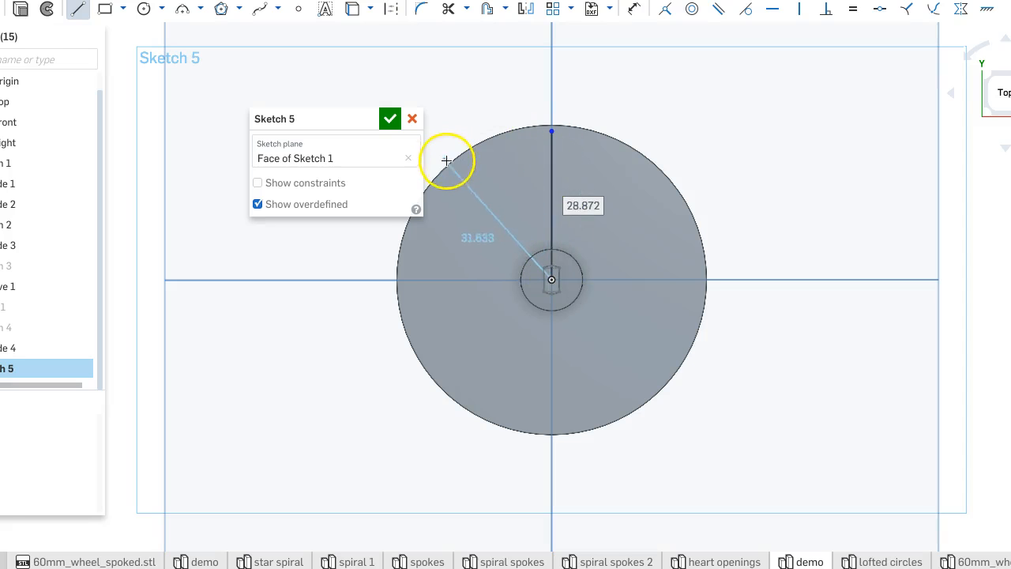
pyautogui.press('Escape')
pyautogui.click(553, 181)
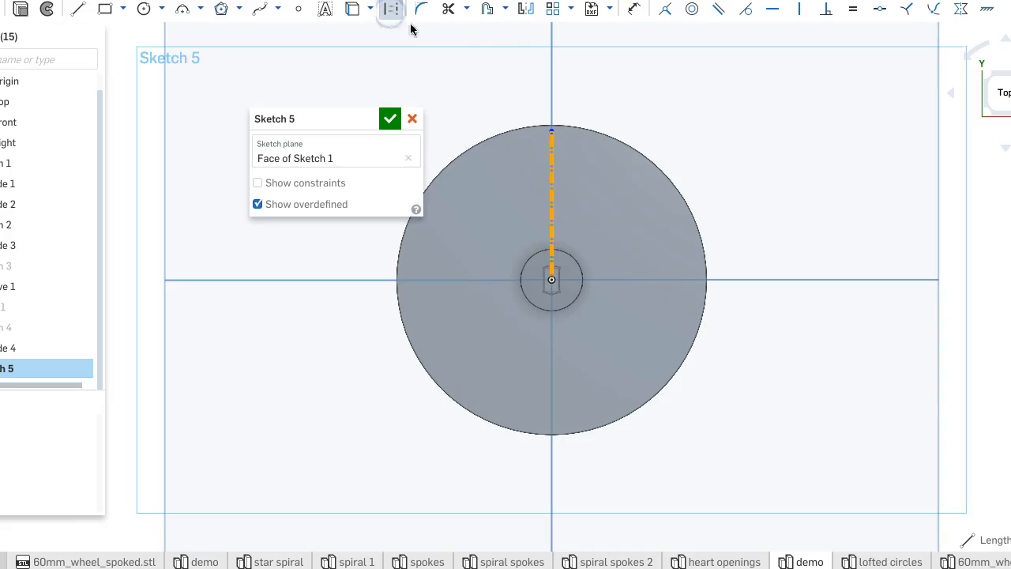
pyautogui.moveTo(552, 132); pyautogui.dragTo(551, 121)
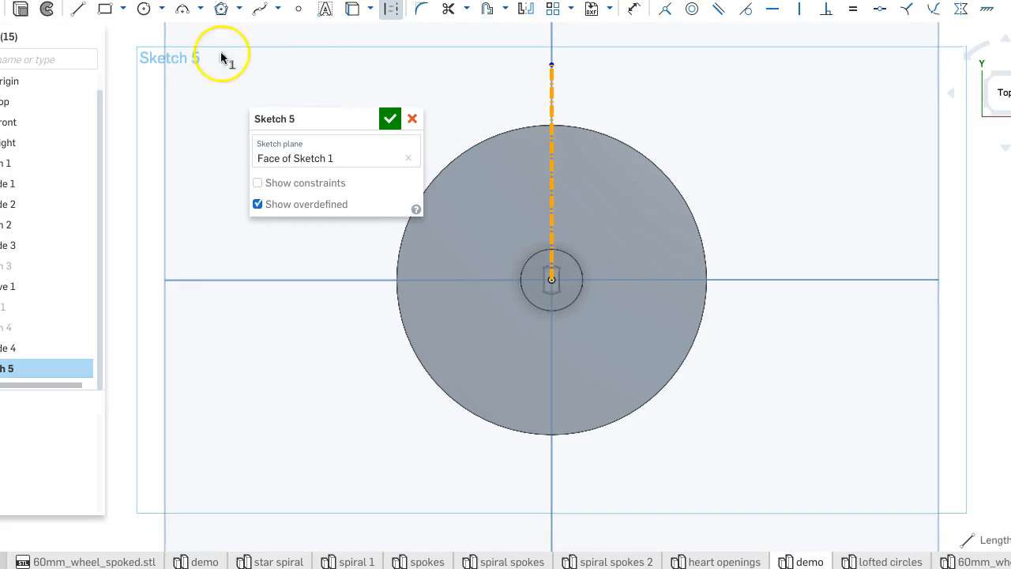
# Draw two construction circles centred on the wheel, about 15.1 mm and 55.6 mm in diameter.
pyautogui.click(143, 9)
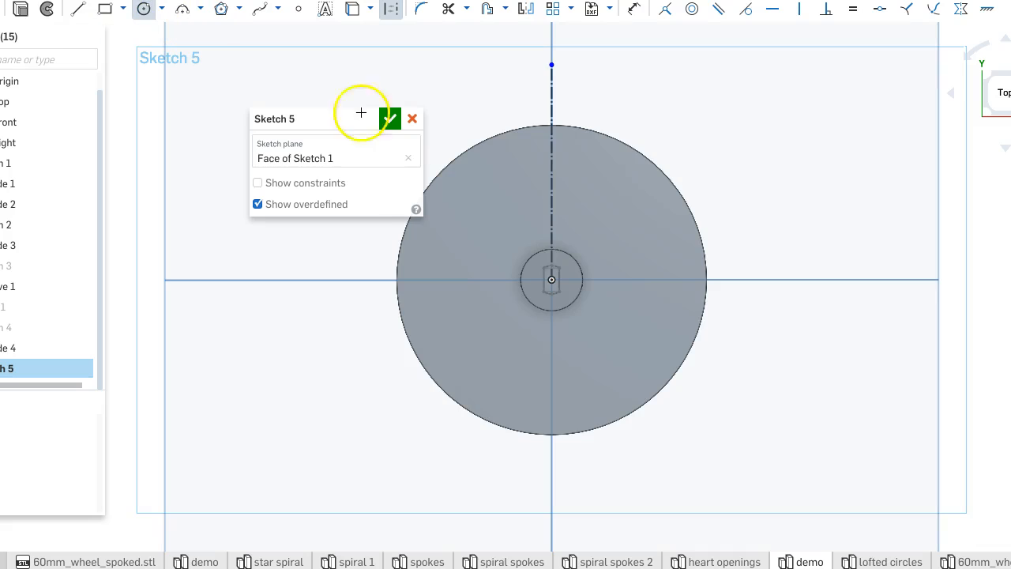
pyautogui.click(540, 242)
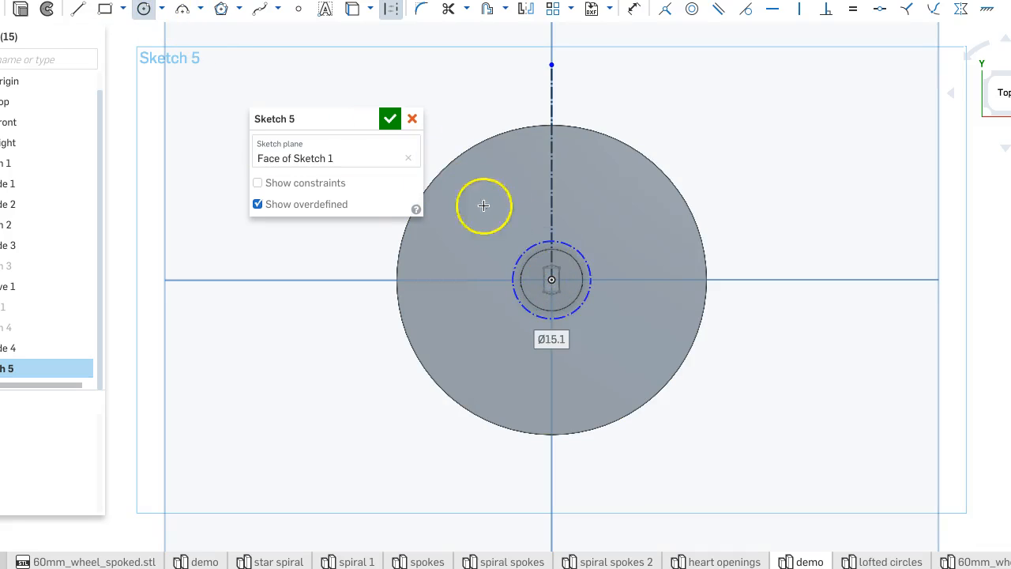
pyautogui.moveTo(551, 278); pyautogui.dragTo(545, 138)
pyautogui.click(546, 137)
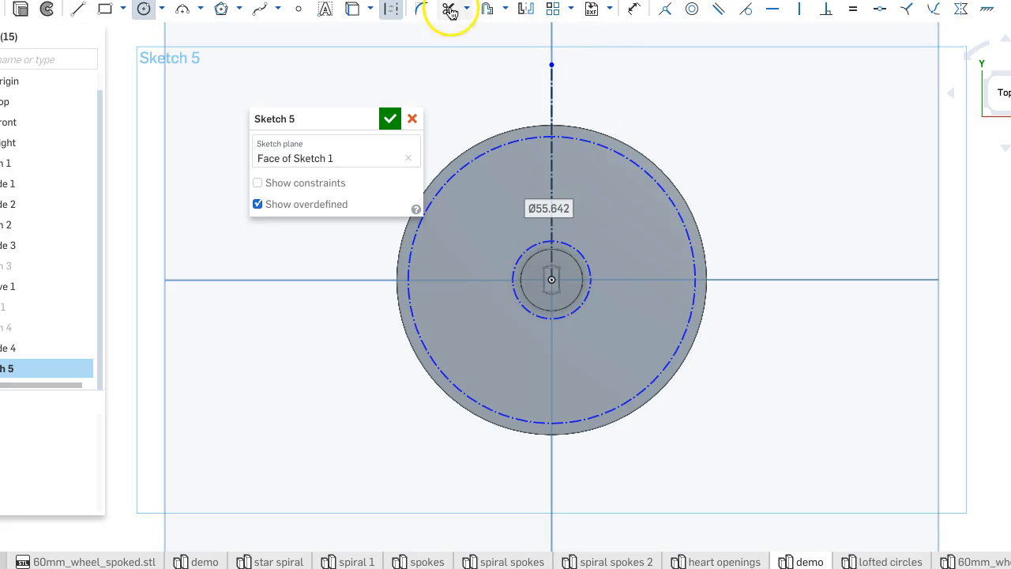
# Dimension the outer construction circle 2 mm inside the rim and the inner one 2 mm outside the hub circle.
pyautogui.click(634, 9)
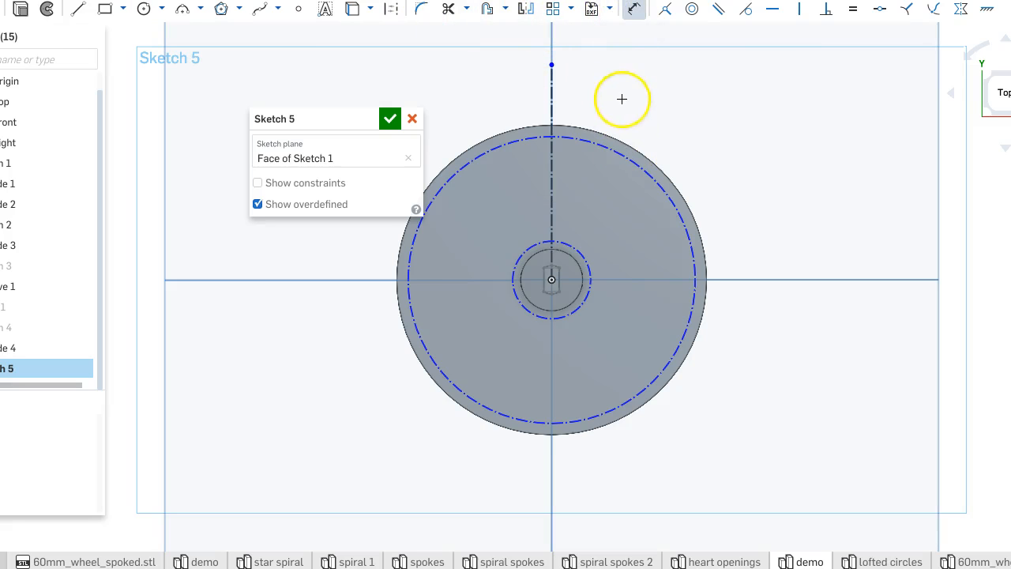
pyautogui.click(609, 149)
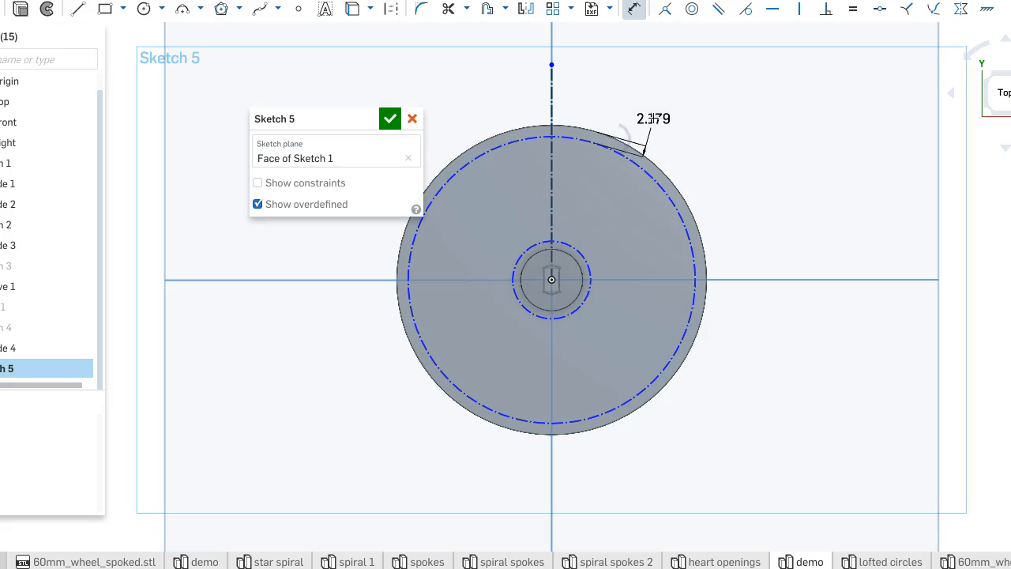
pyautogui.click(653, 118)
pyautogui.press('Return')
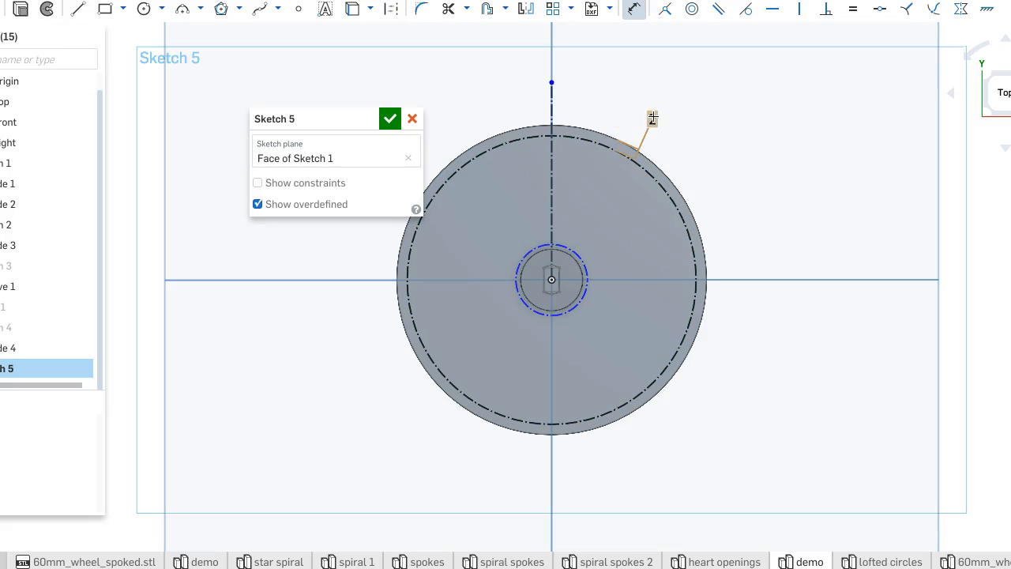
pyautogui.click(563, 249)
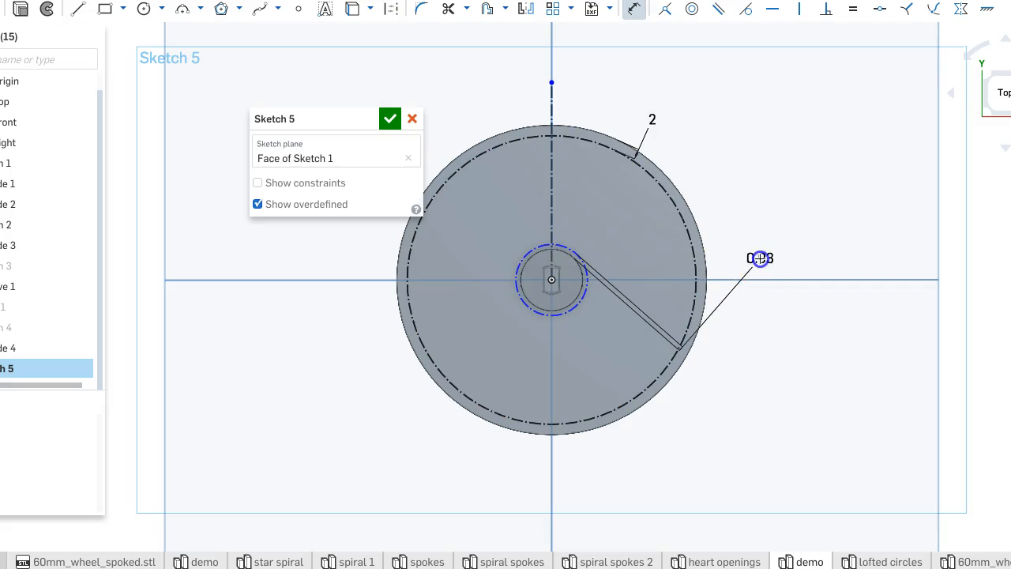
pyautogui.click(760, 259)
pyautogui.press('Return')
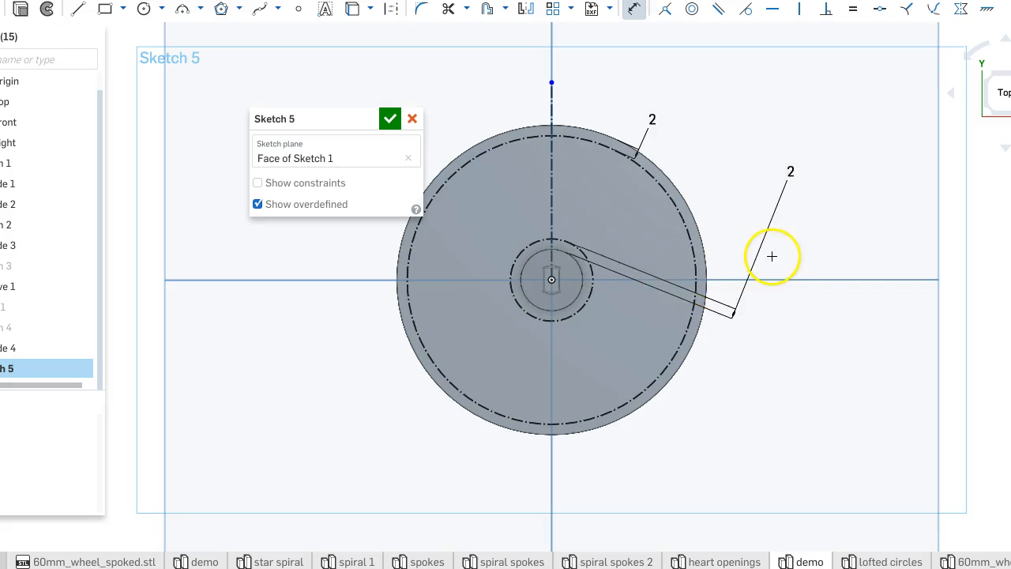
pyautogui.click(785, 305)
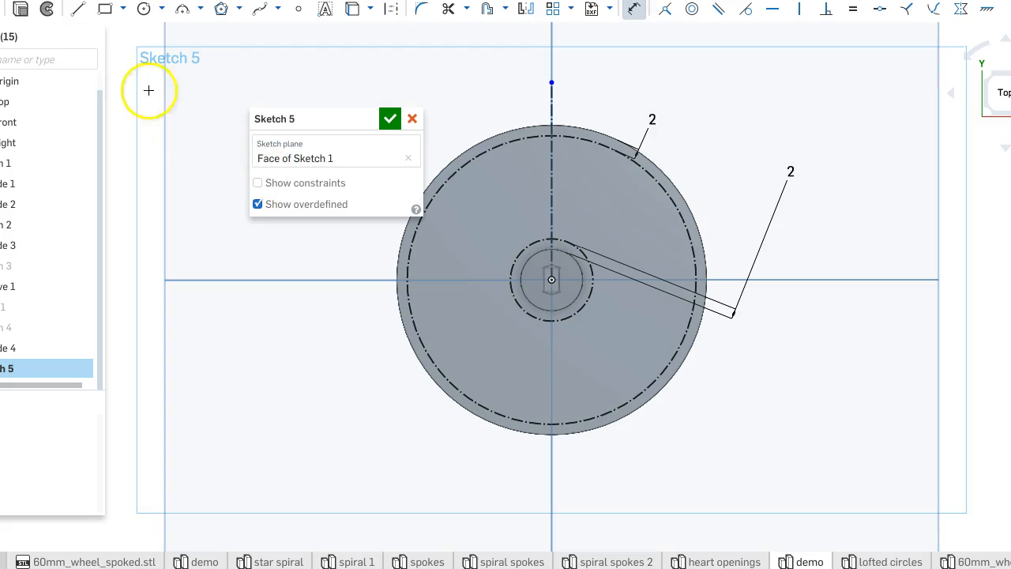
# Sketch two slanted lines about 14.4 mm and 14.1 mm long above the hub, converging leftward across the vertical construction line.
pyautogui.click(334, 114)
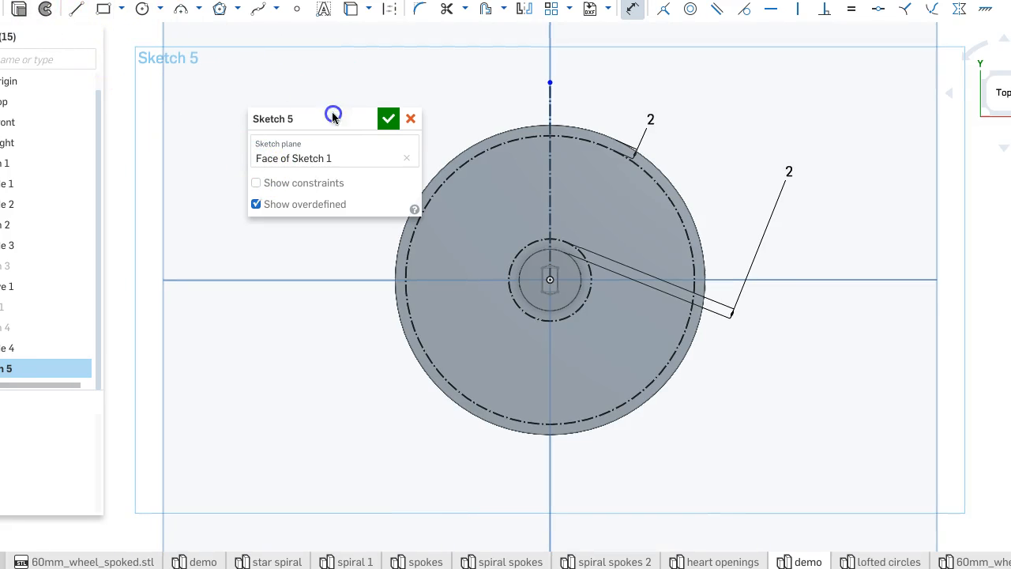
pyautogui.moveTo(308, 108); pyautogui.dragTo(210, 90)
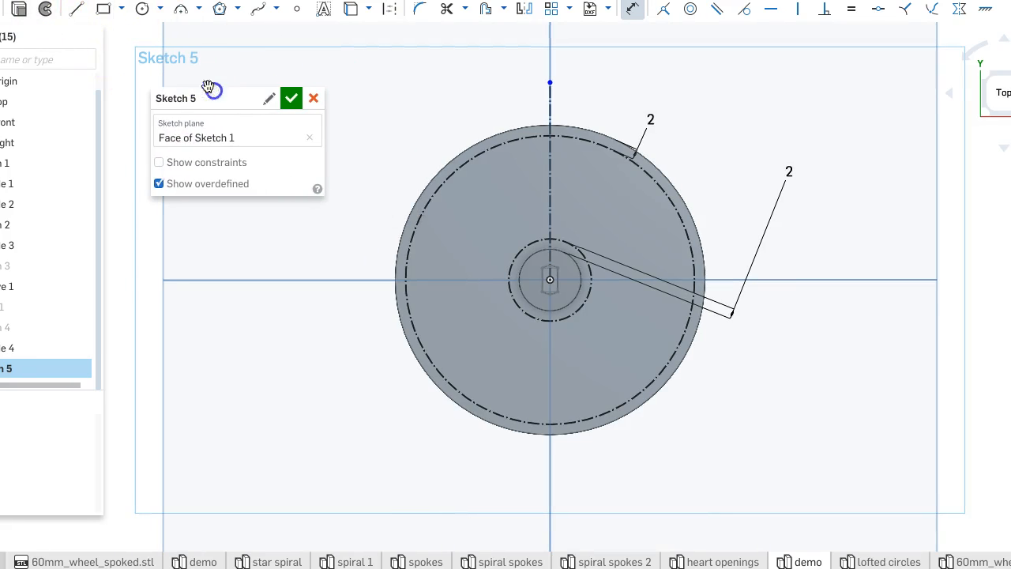
pyautogui.click(76, 13)
pyautogui.moveTo(575, 154); pyautogui.dragTo(535, 165)
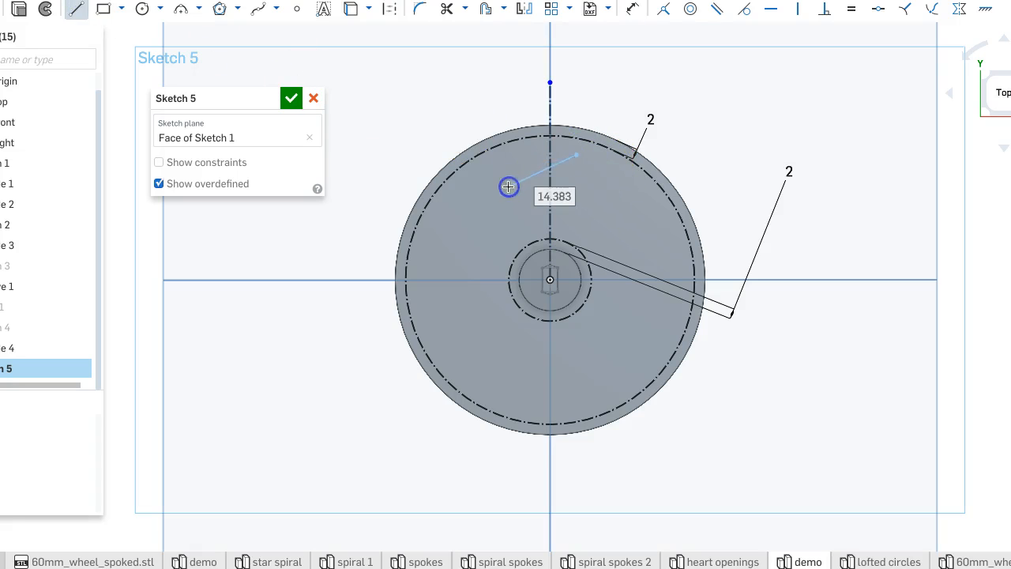
pyautogui.click(574, 233)
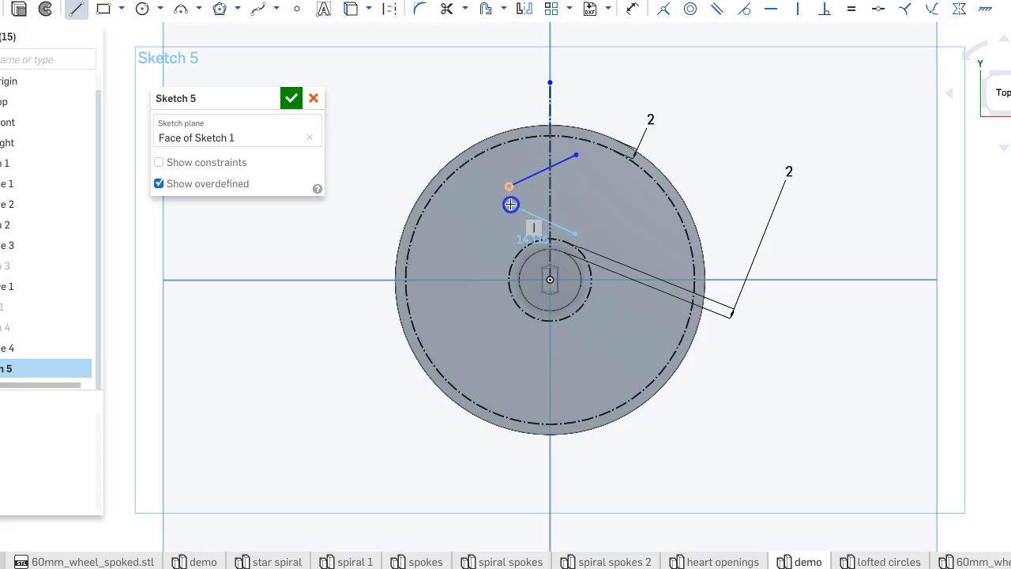
pyautogui.click(510, 204)
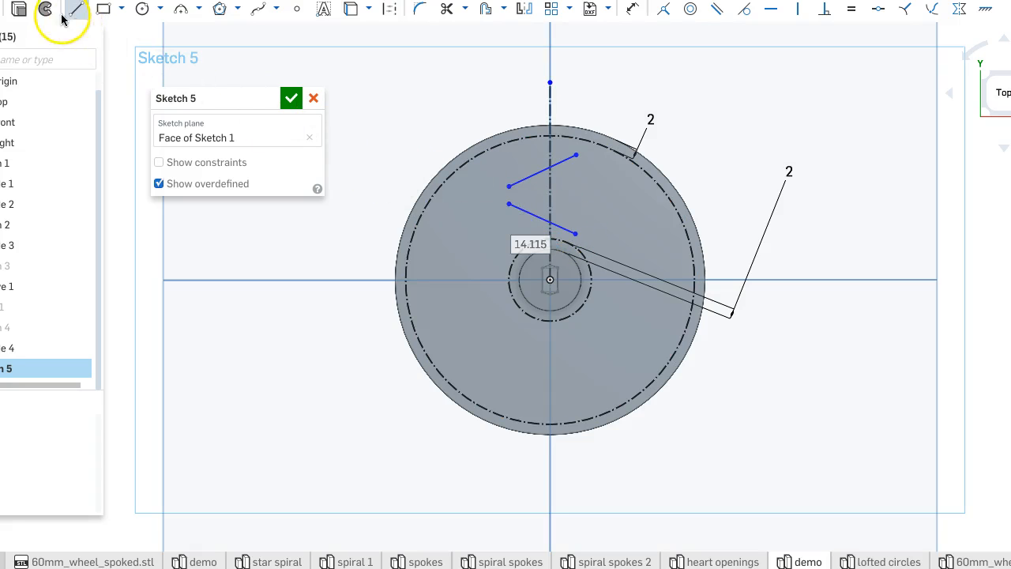
# Join the left ends of the two slanted lines with an arc of about 1.8 mm radius, tangent to both lines.
pyautogui.click(176, 11)
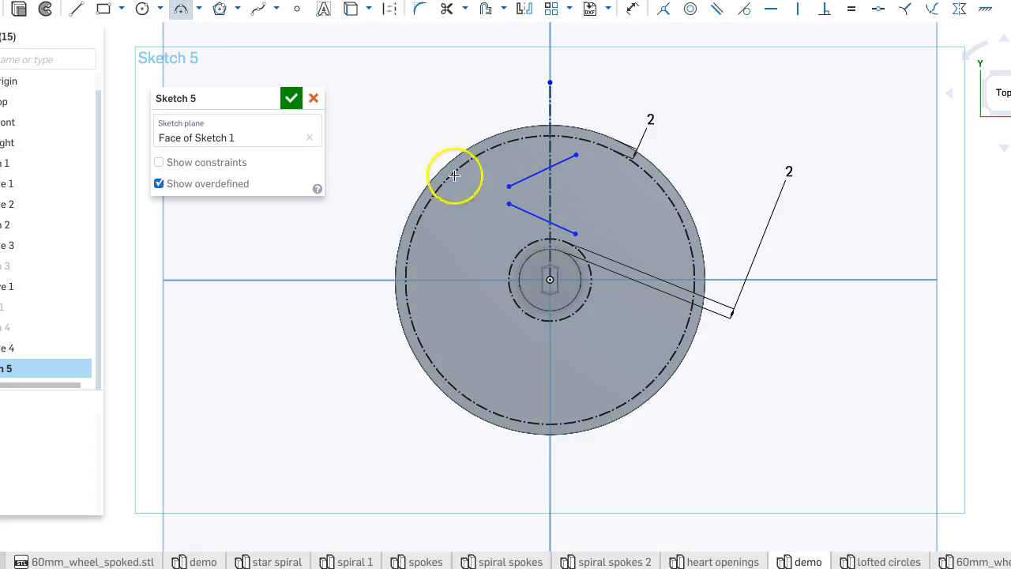
pyautogui.click(509, 200)
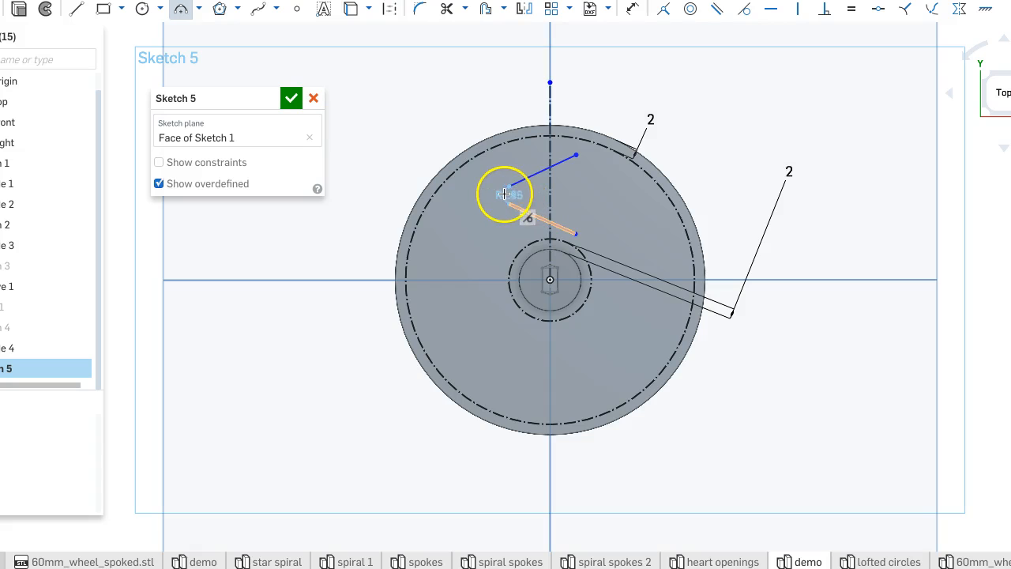
pyautogui.click(500, 194)
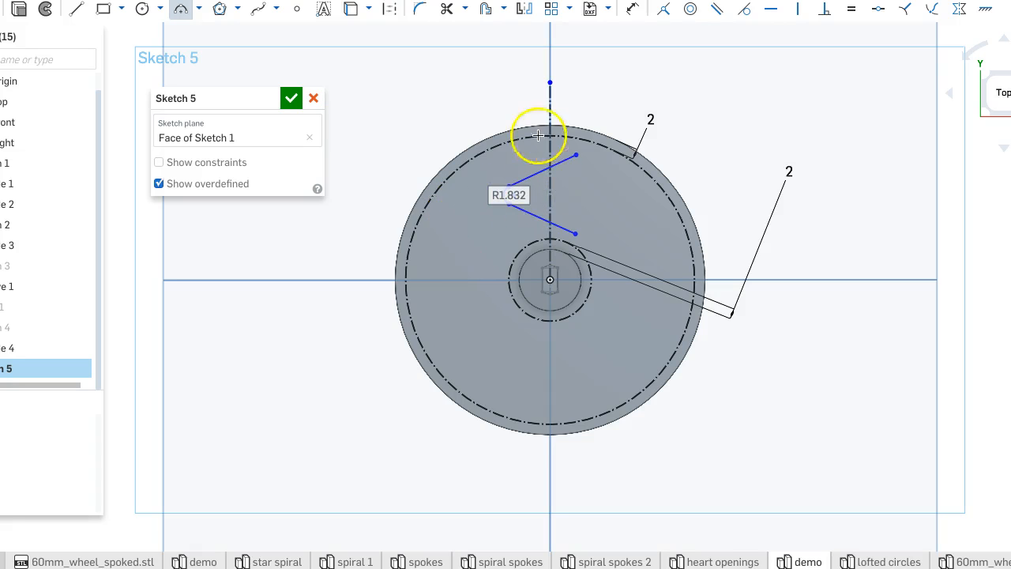
pyautogui.press('Escape')
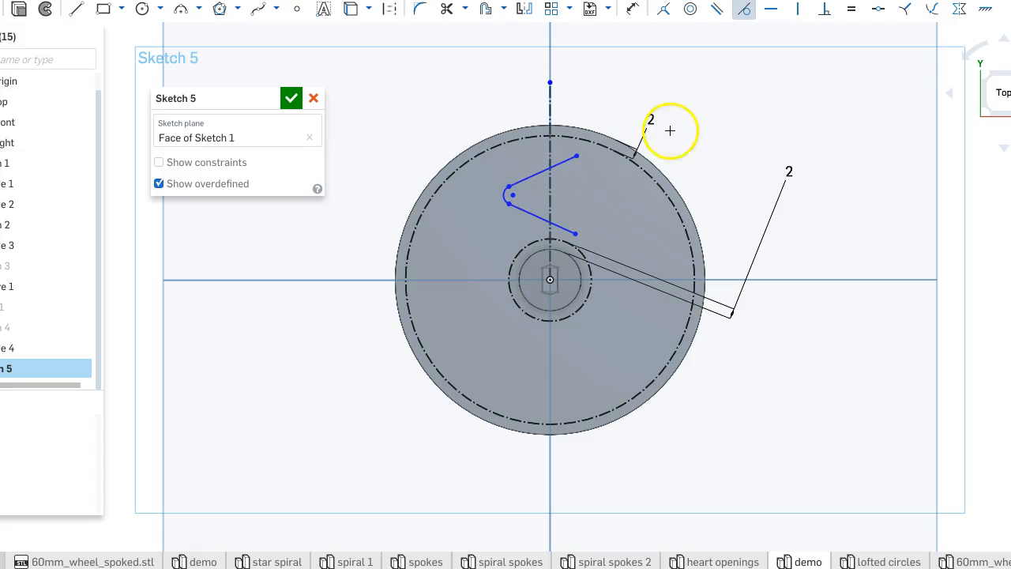
# Close the arrowhead with two inner lines about 12.2 mm and 11.8 mm long from its right tips, and finish the sketch.
pyautogui.click(77, 9)
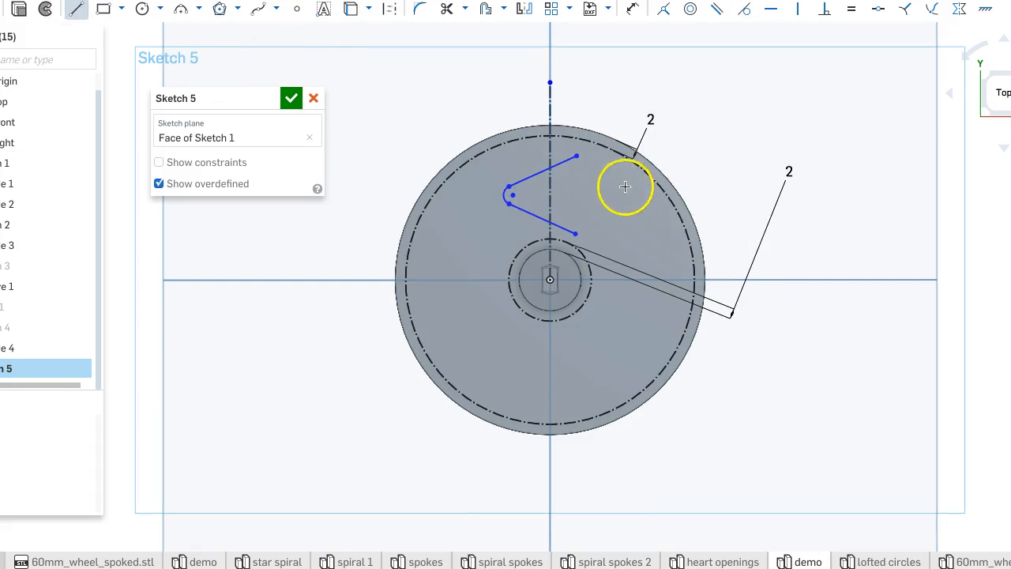
pyautogui.moveTo(579, 159); pyautogui.dragTo(533, 195)
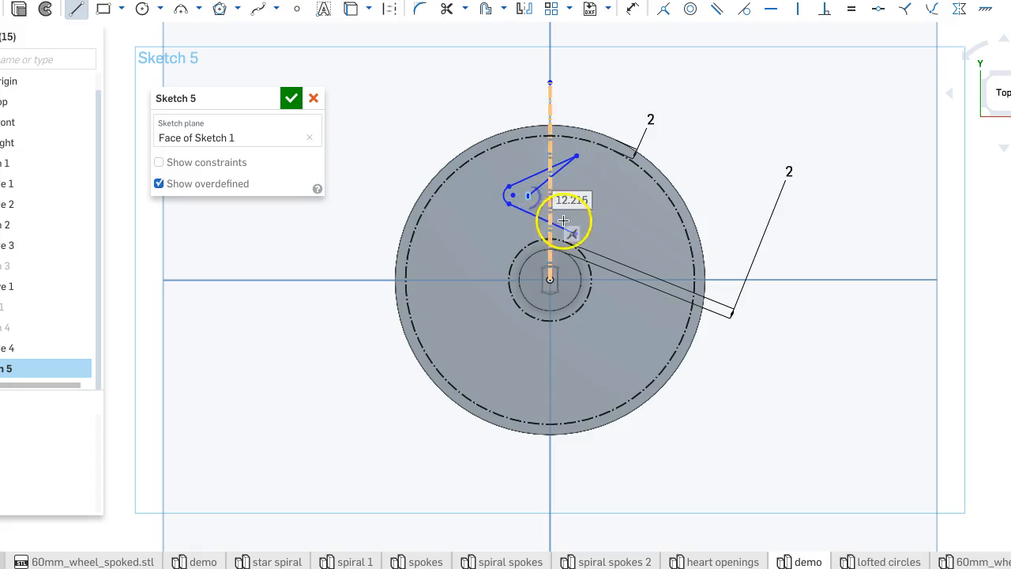
pyautogui.moveTo(575, 234); pyautogui.dragTo(527, 196)
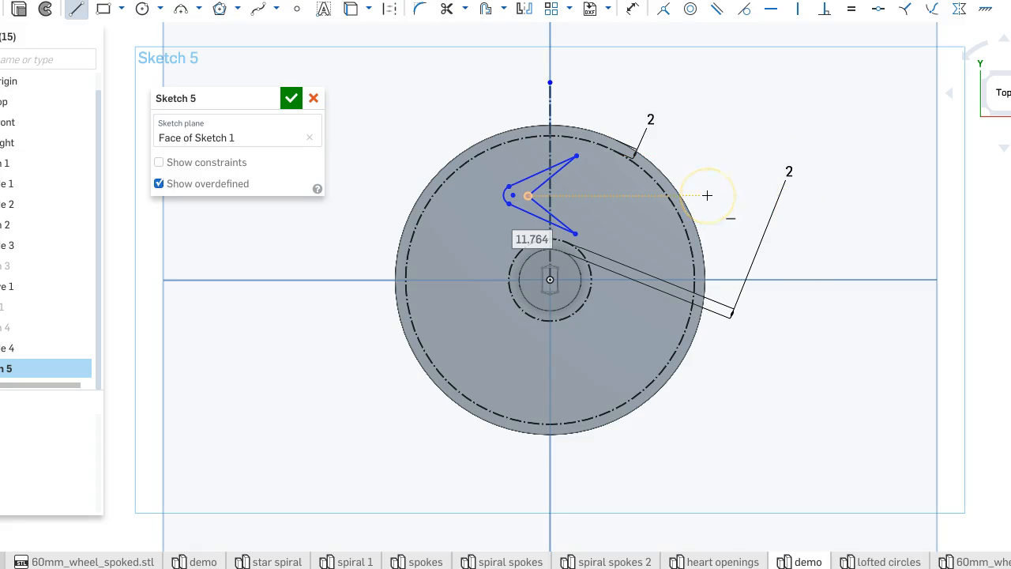
pyautogui.click(290, 98)
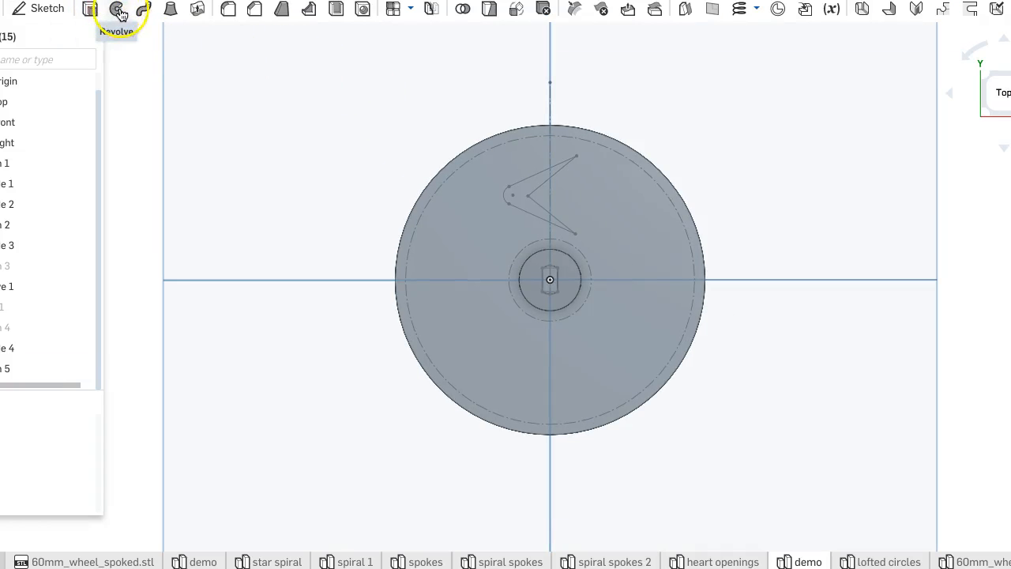
# Cut the arrowhead region out of the wheel with a Remove extrude, using Up to face and the disc's broad face from Extrude 1.
pyautogui.click(90, 8)
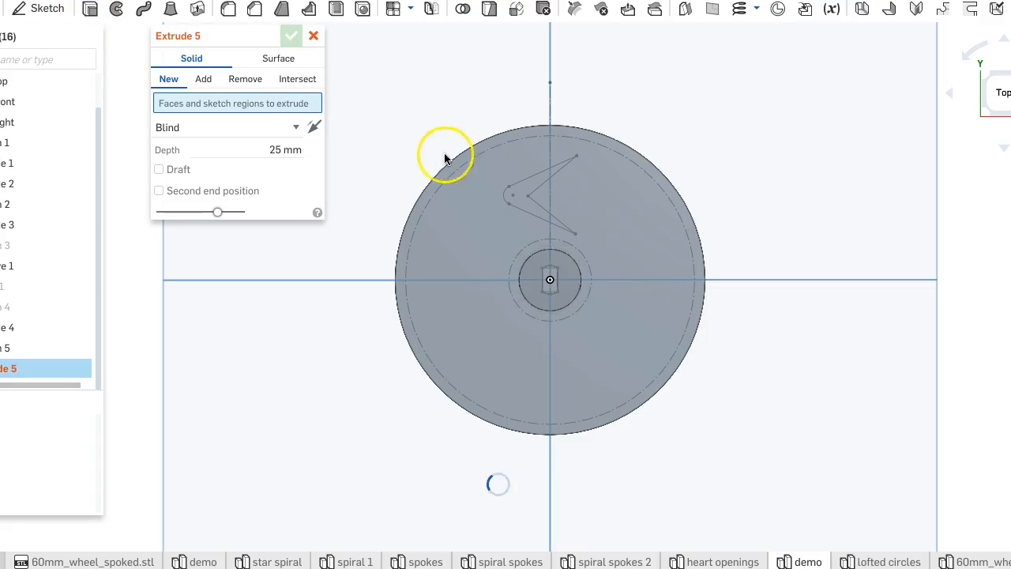
pyautogui.click(522, 194)
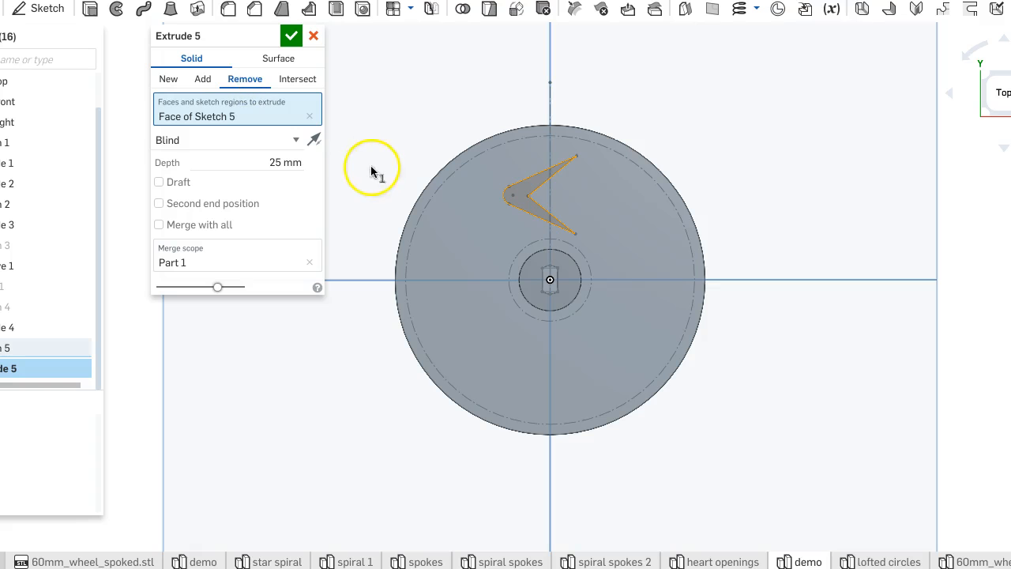
pyautogui.moveTo(612, 119); pyautogui.dragTo(506, 146, button='right')
pyautogui.click(255, 139)
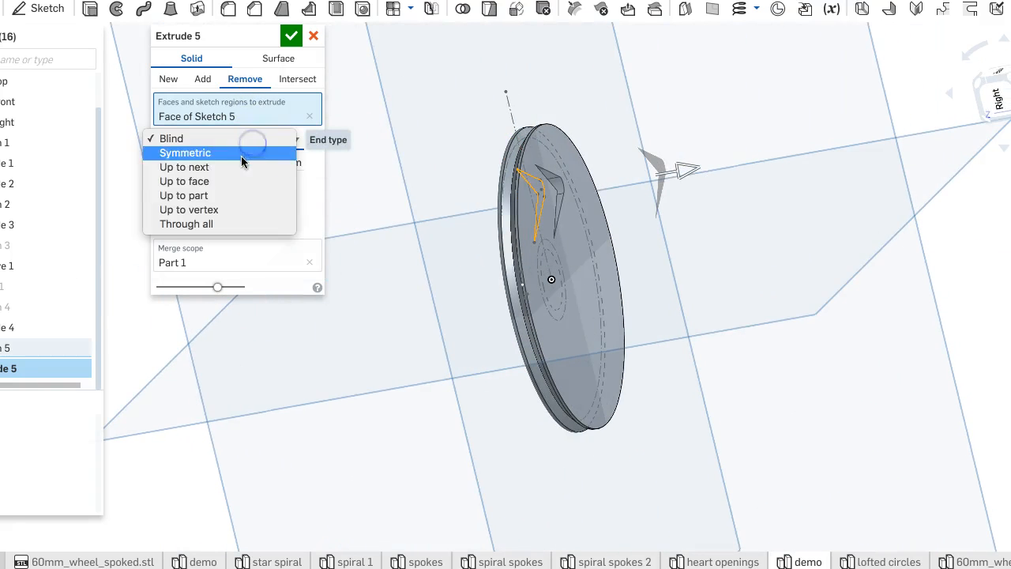
pyautogui.click(237, 182)
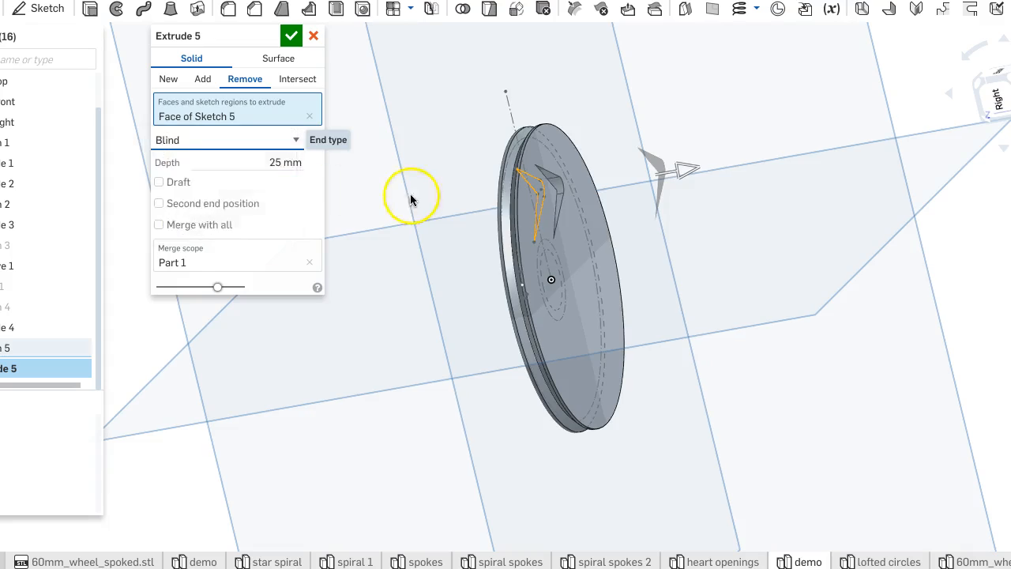
pyautogui.click(526, 205)
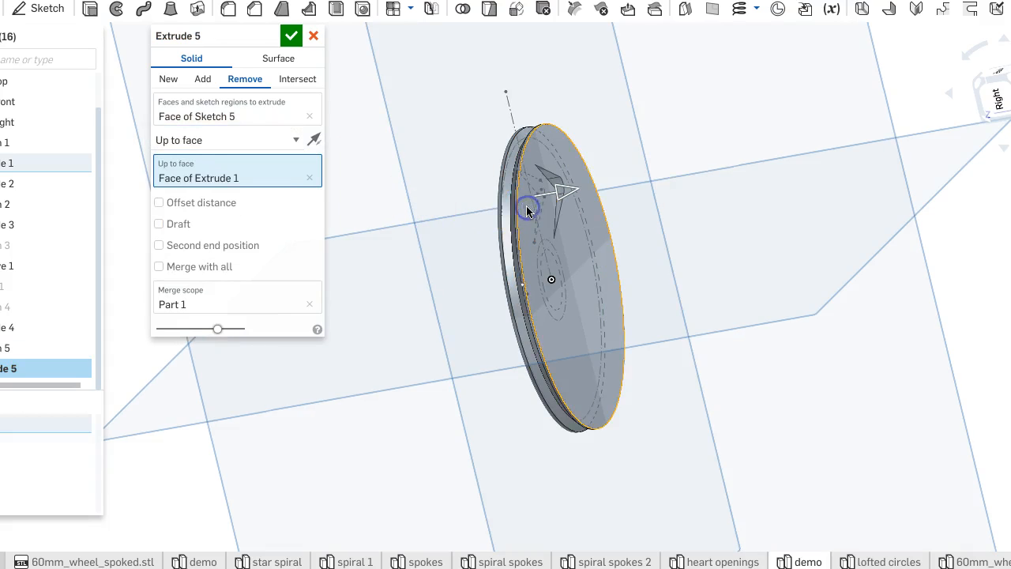
pyautogui.click(289, 41)
pyautogui.moveTo(288, 116); pyautogui.dragTo(322, 117, button='right')
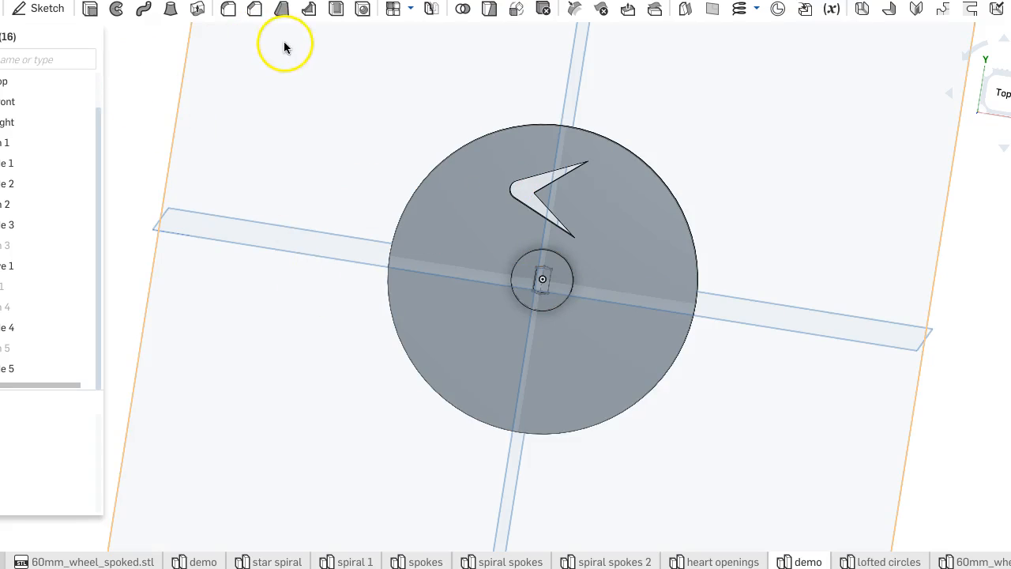
# Start a circular pattern of type Feature pattern with the arrowhead cut, Extrude 5, as the feature to repeat.
pyautogui.click(411, 9)
pyautogui.click(412, 59)
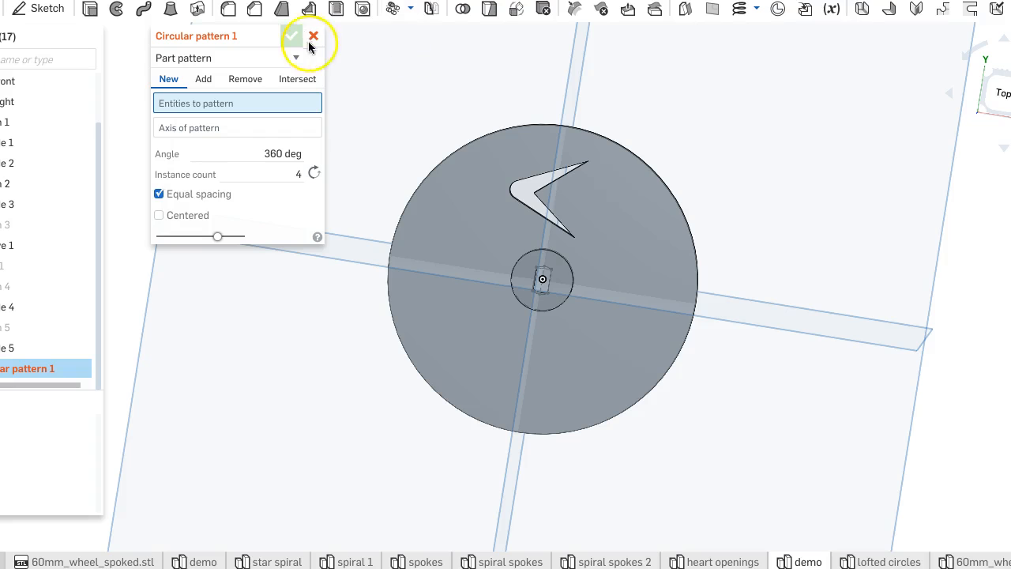
pyautogui.click(264, 58)
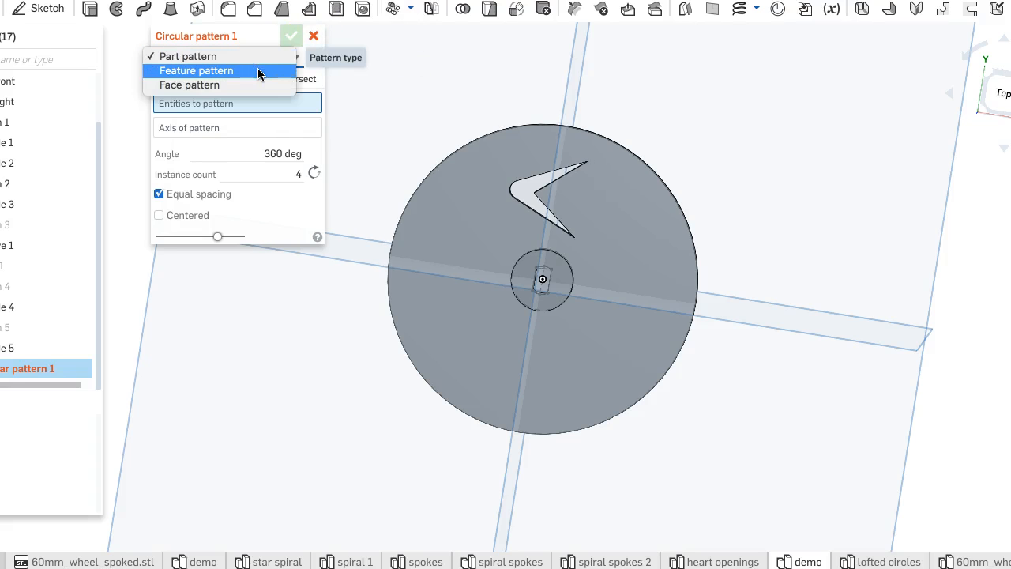
pyautogui.click(258, 70)
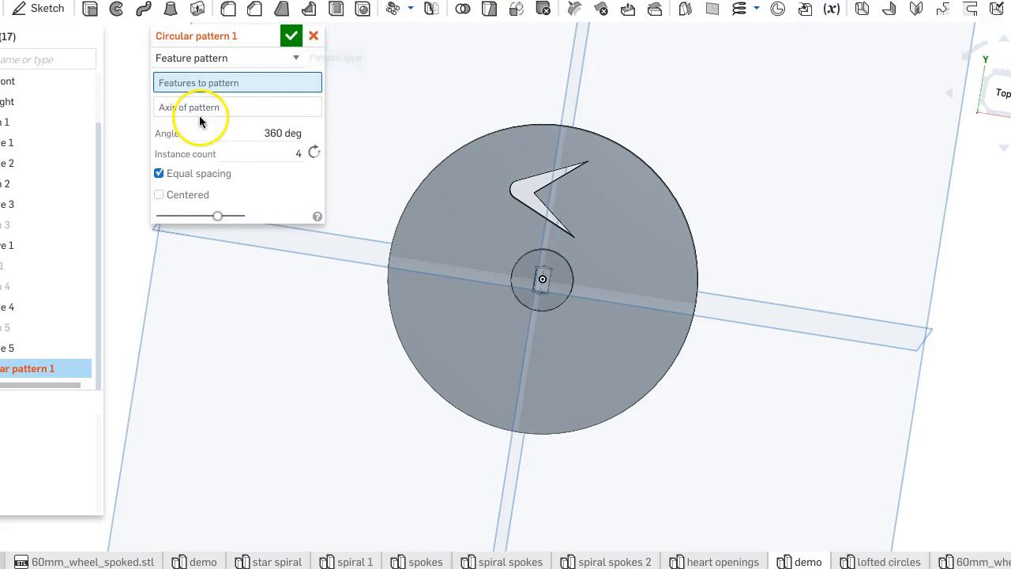
pyautogui.click(37, 348)
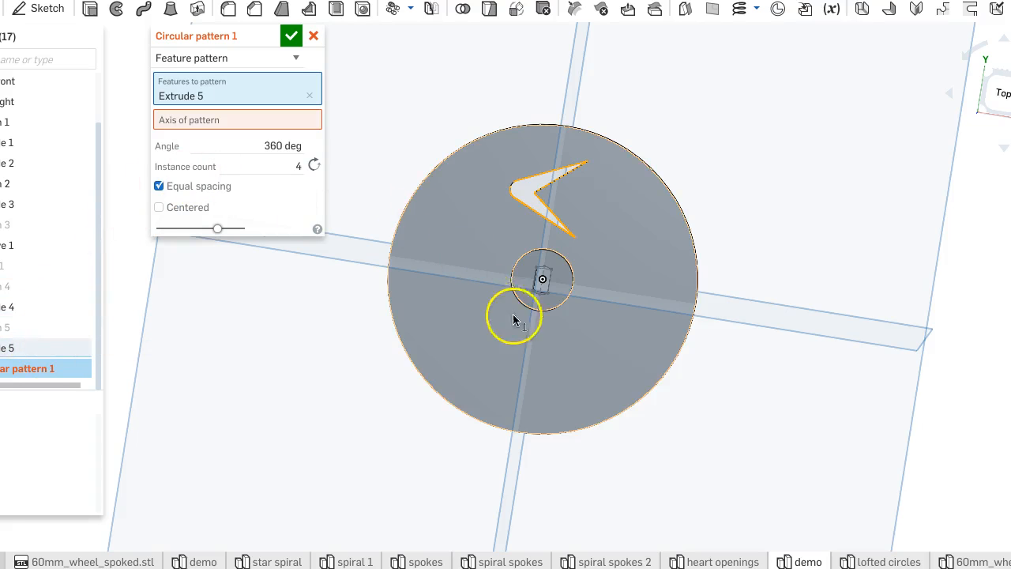
# Set the hub's circular edge as the pattern axis, keeping only Extrude 5 among the features to pattern.
pyautogui.moveTo(770, 314); pyautogui.dragTo(599, 292, button='right')
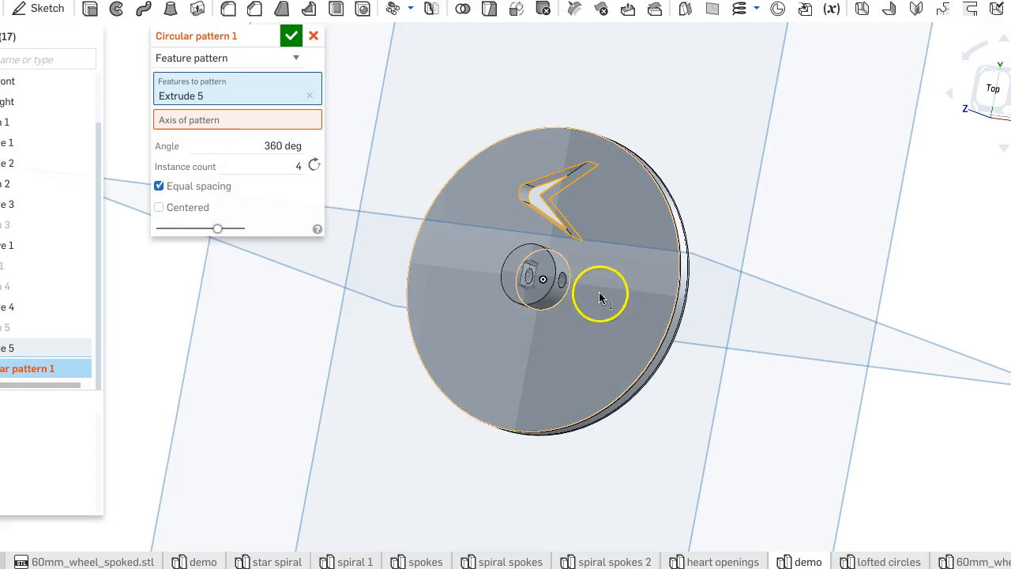
pyautogui.click(551, 294)
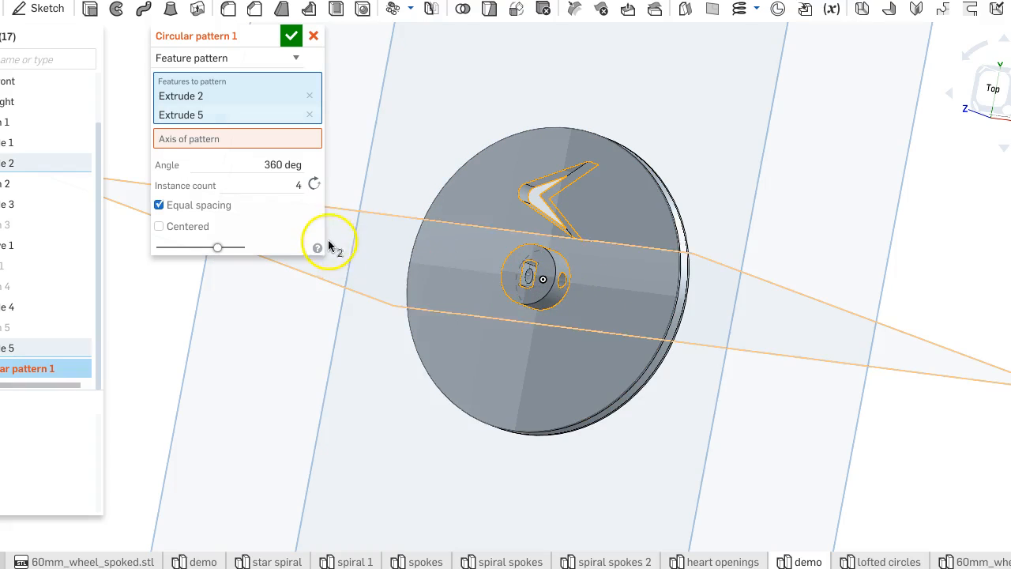
pyautogui.click(310, 96)
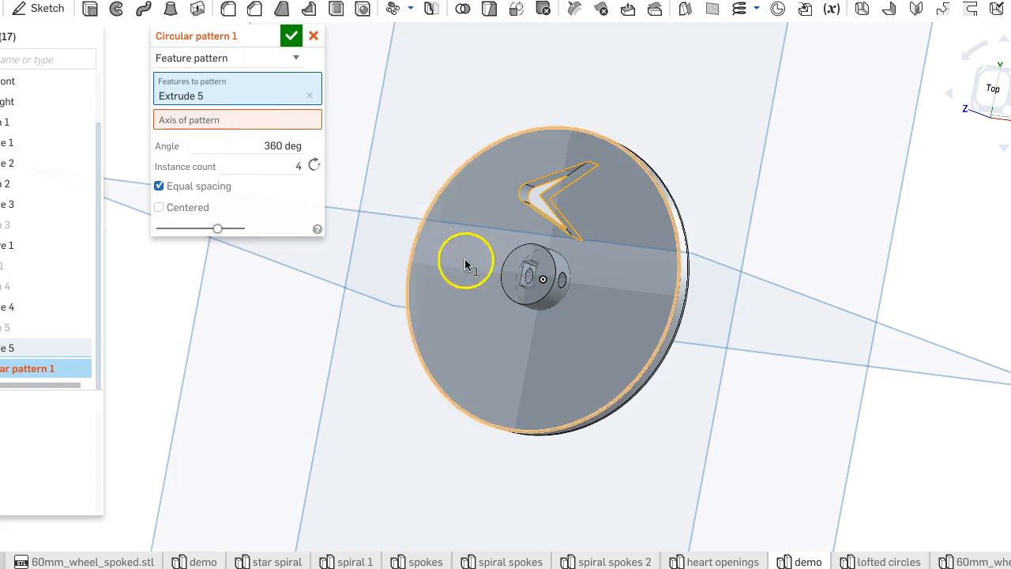
pyautogui.click(274, 120)
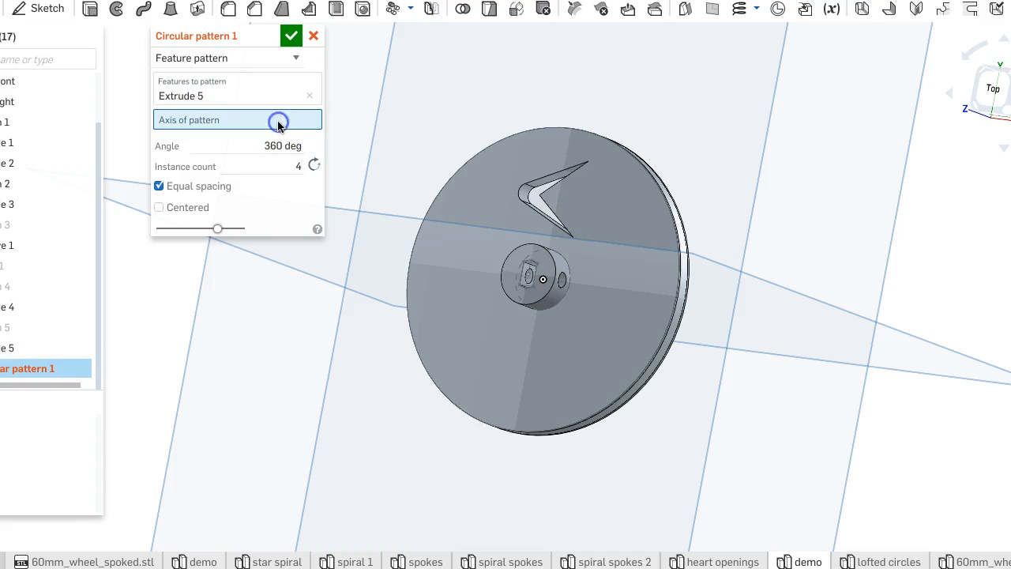
pyautogui.click(554, 290)
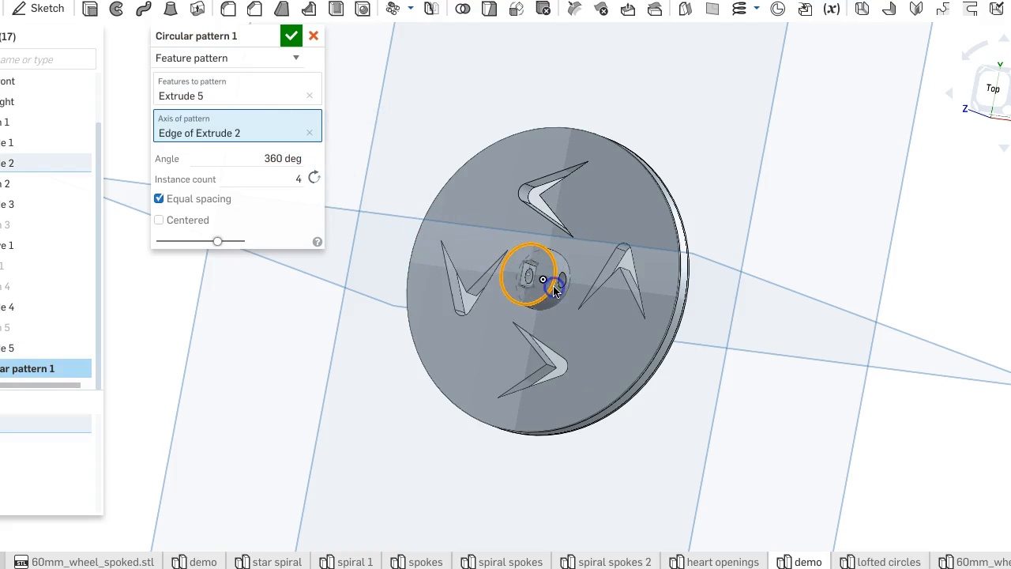
# Set the circular pattern's instance count to 6 and look over the arrowhead layout on the disc.
pyautogui.moveTo(454, 267); pyautogui.dragTo(366, 280, button='right')
pyautogui.click(259, 177)
pyautogui.click(294, 177)
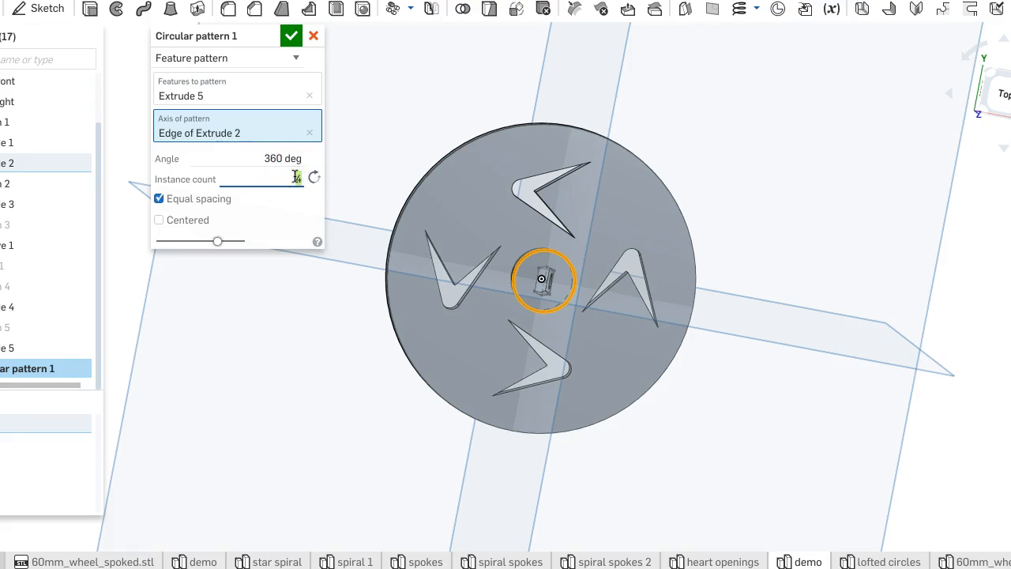
pyautogui.write('6')
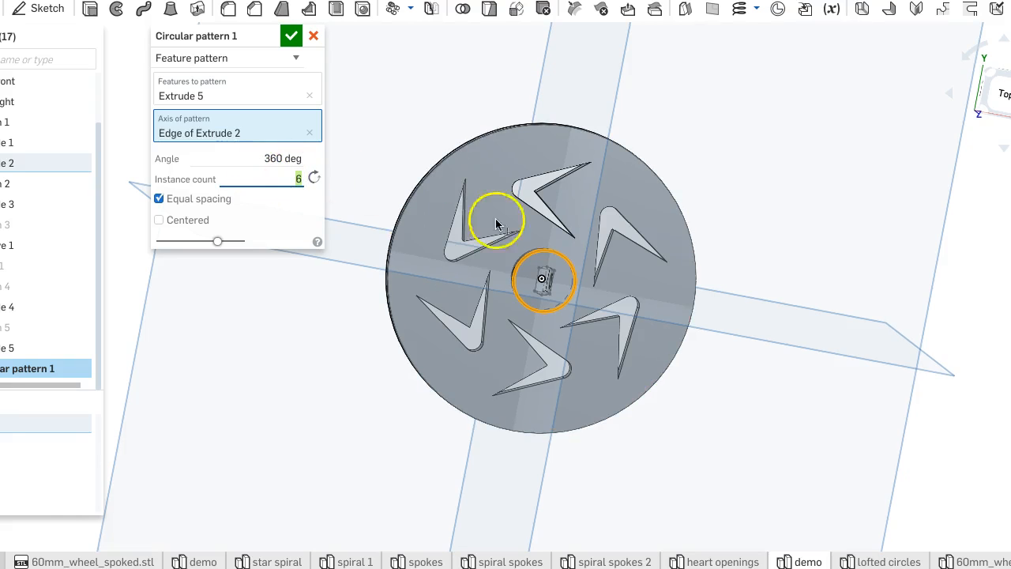
pyautogui.scroll(-5, 573, 288)
pyautogui.scroll(3, 583, 302)
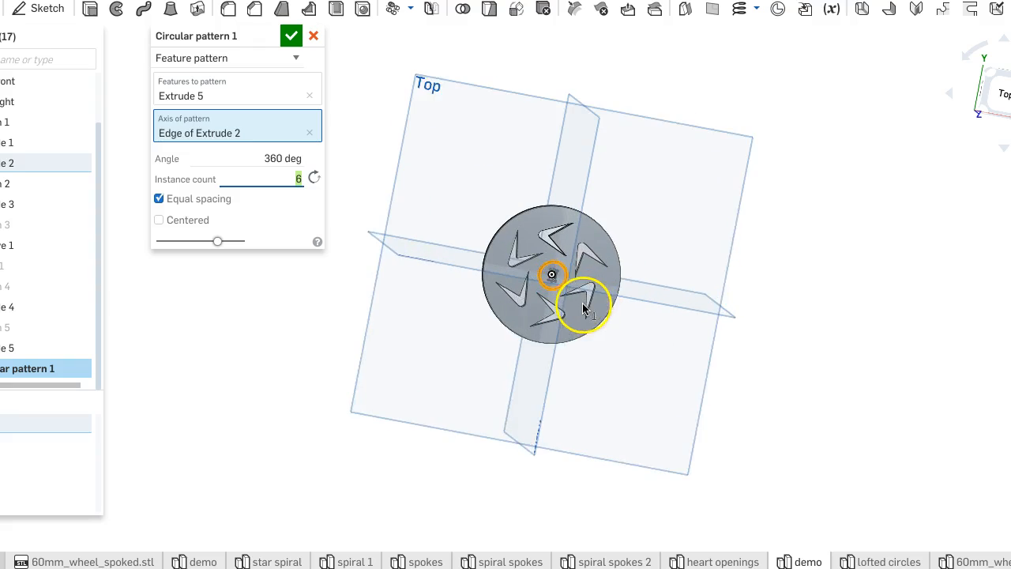
pyautogui.scroll(2, 584, 308)
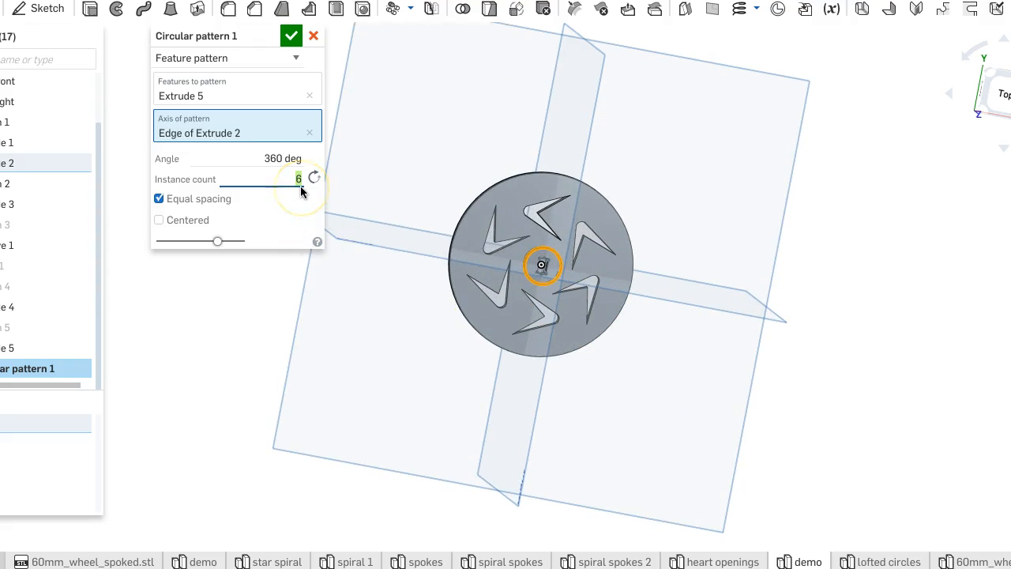
# Set the circular pattern's instance count to 8 and view the wheel from above.
pyautogui.write('8')
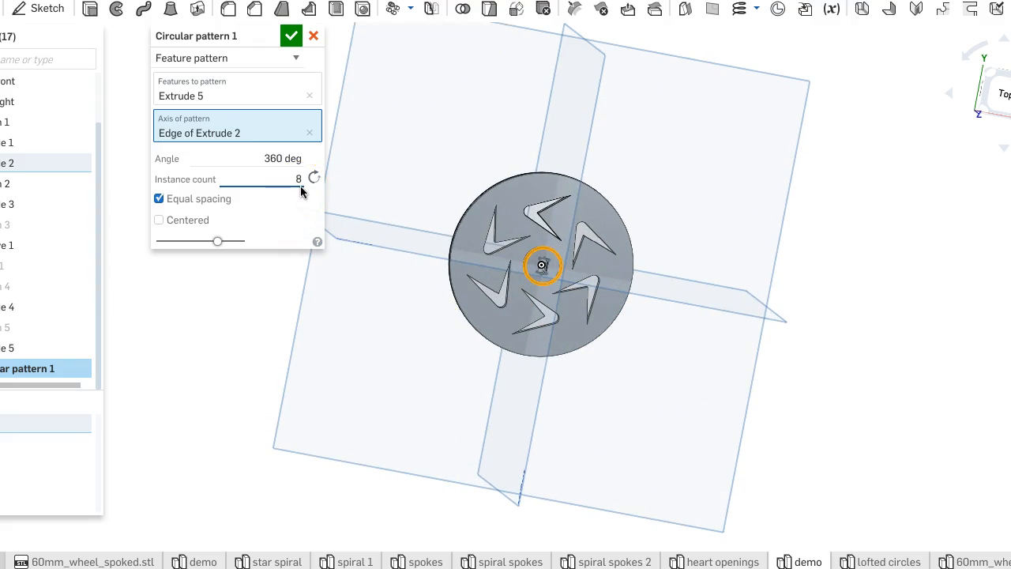
pyautogui.click(291, 222)
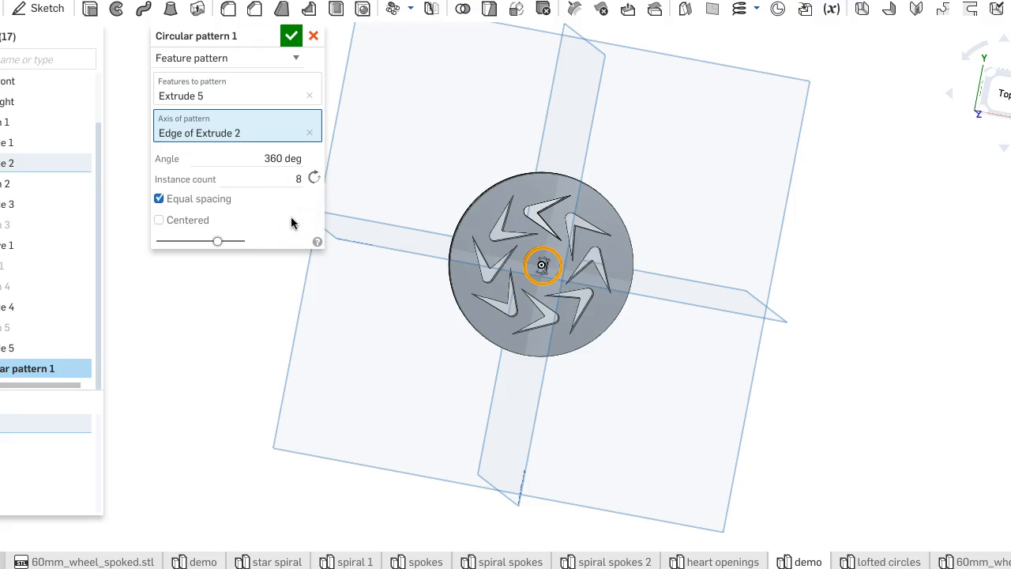
pyautogui.moveTo(384, 326)
pyautogui.mouseDown(button='right')
pyautogui.moveTo(379, 311)
pyautogui.moveTo(373, 327)
pyautogui.mouseUp(button='right')
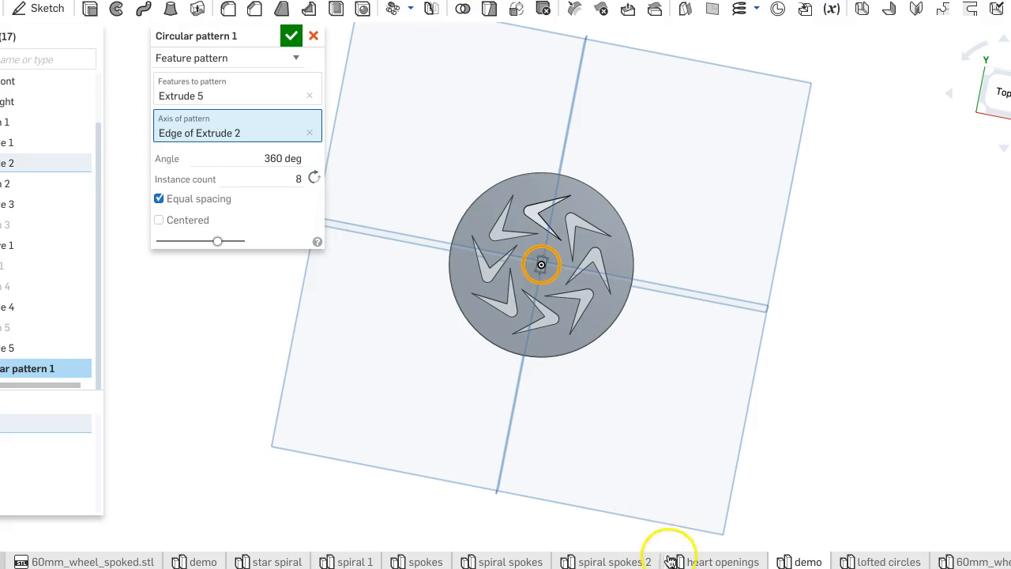
# View the wheel variants in the heart openings and lofted circles part studios.
pyautogui.click(715, 559)
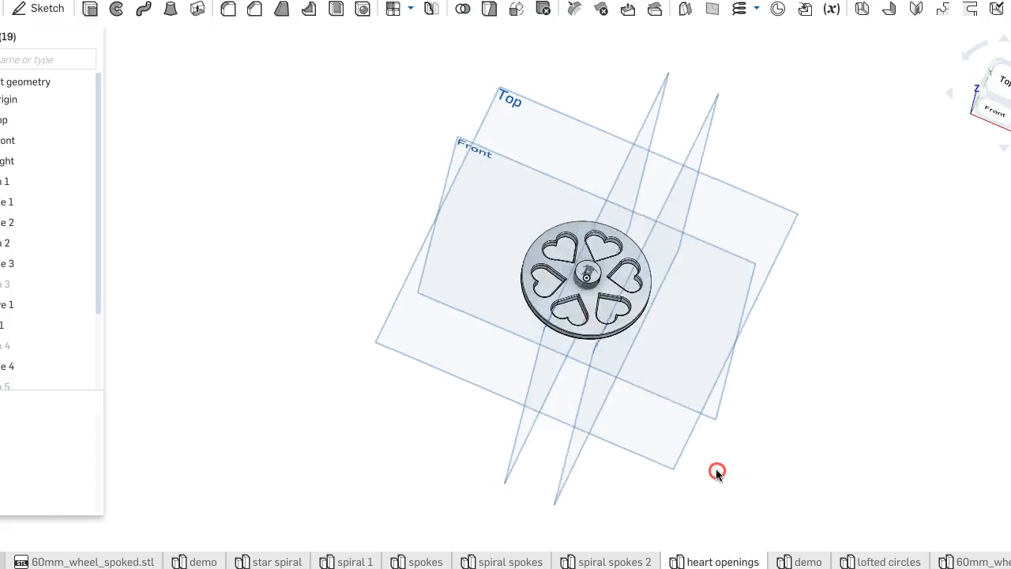
pyautogui.click(861, 561)
pyautogui.moveTo(616, 333); pyautogui.dragTo(623, 376, button='right')
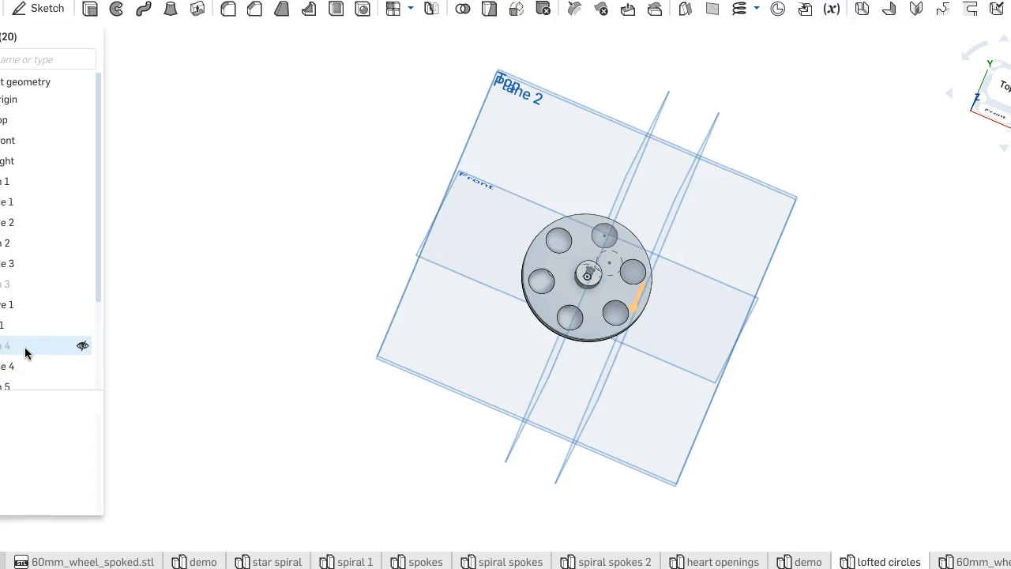
# Open Sketch 6, Sketch 5 and Sketch 7 of the lofted circles wheel to examine the opening's circle profiles.
pyautogui.scroll(-3, 23, 344)
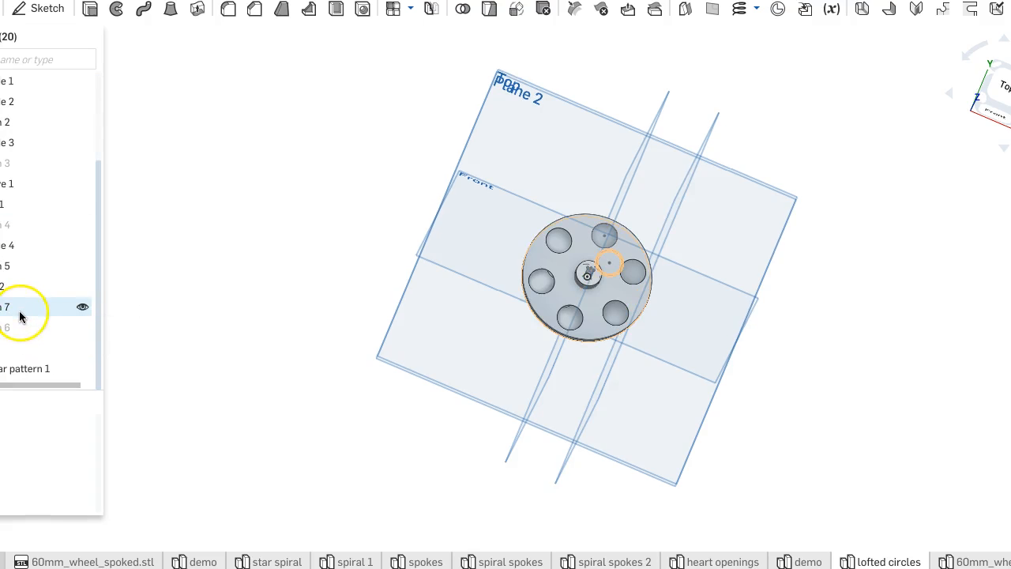
pyautogui.doubleClick(19, 313)
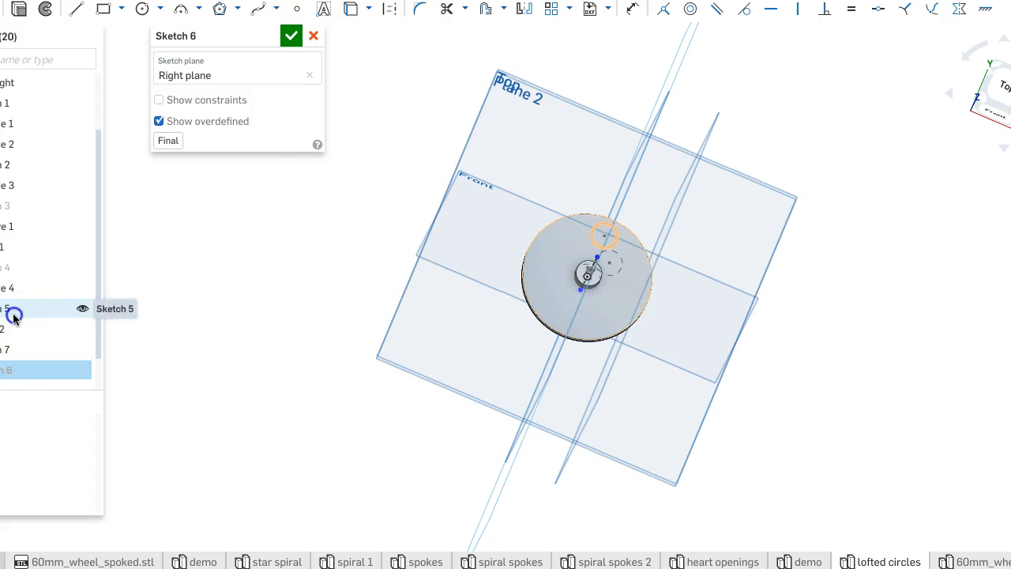
pyautogui.doubleClick(13, 315)
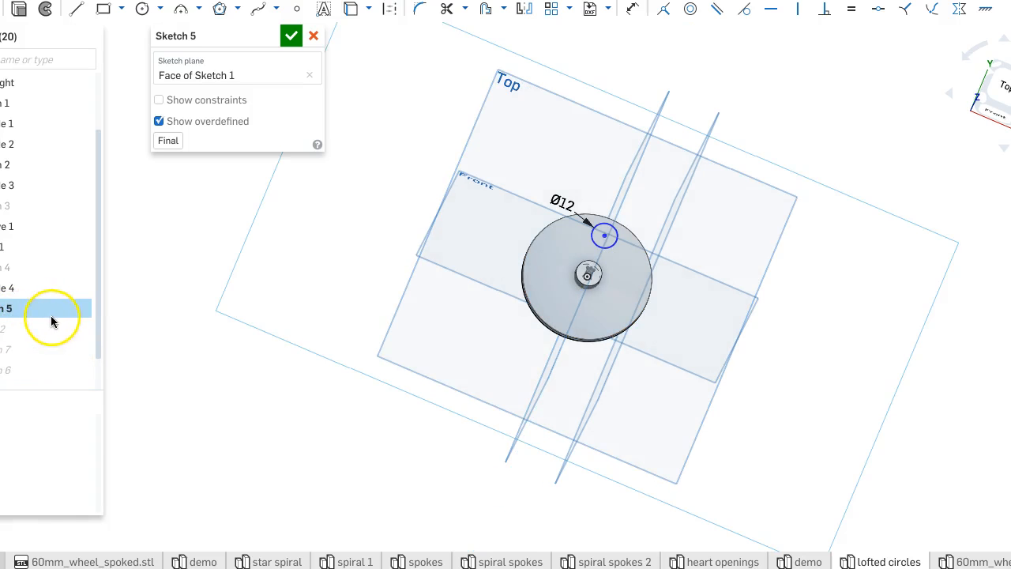
pyautogui.doubleClick(31, 350)
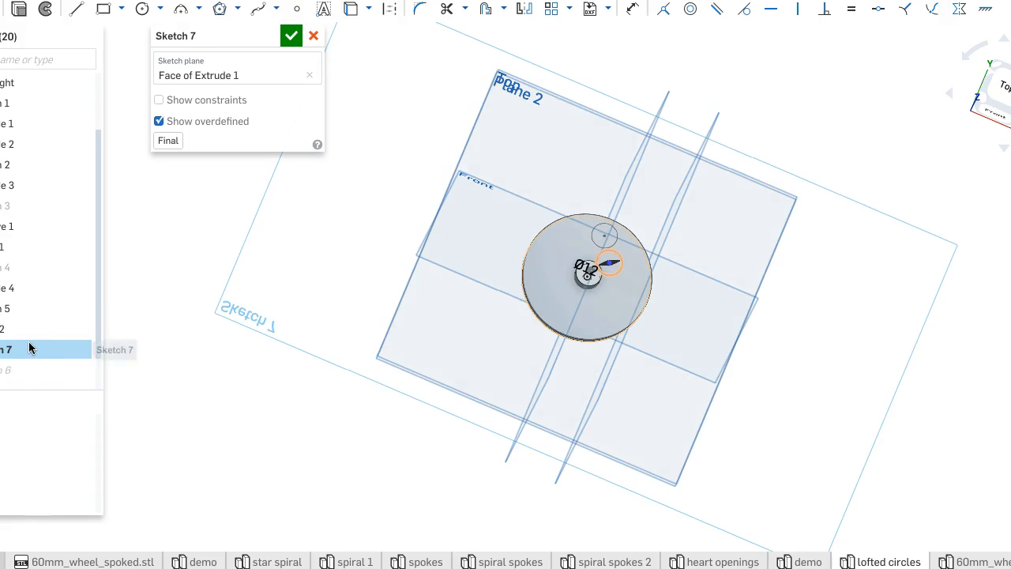
# Open Loft 1 to examine its Remove settings and the profiles on both disc faces, and close it.
pyautogui.scroll(-1, 32, 348)
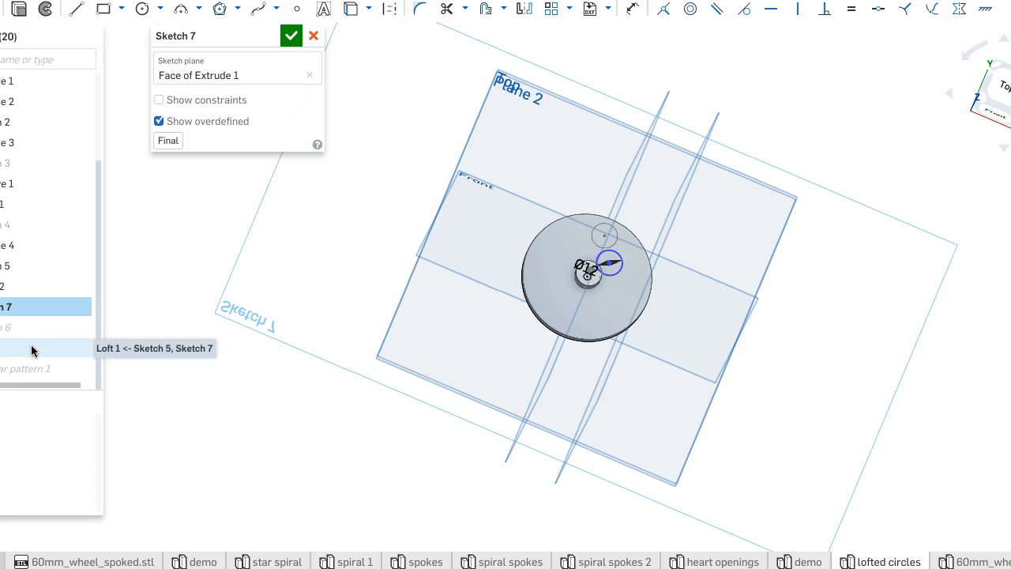
pyautogui.doubleClick(32, 349)
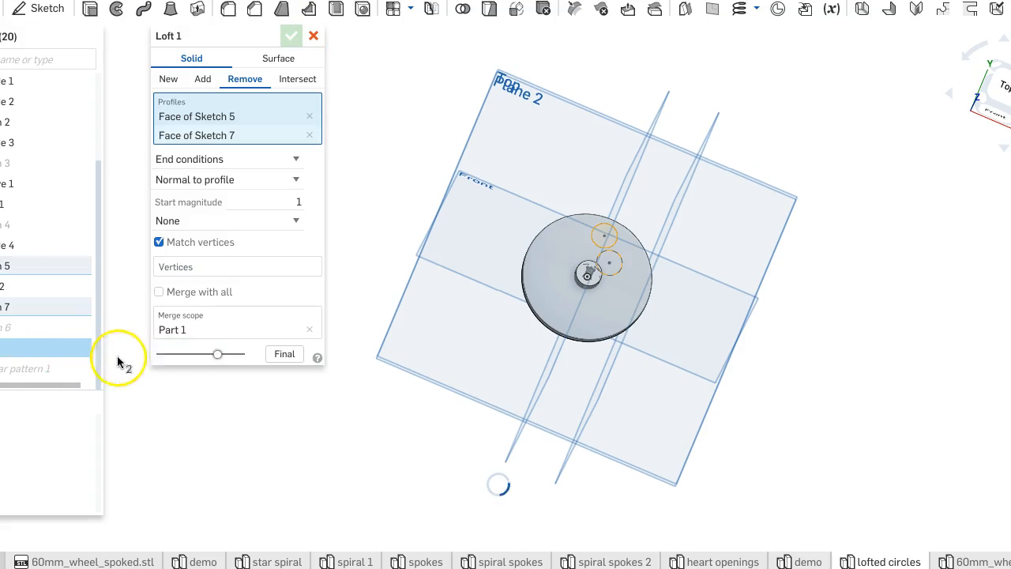
pyautogui.moveTo(727, 329); pyautogui.dragTo(648, 282, button='right')
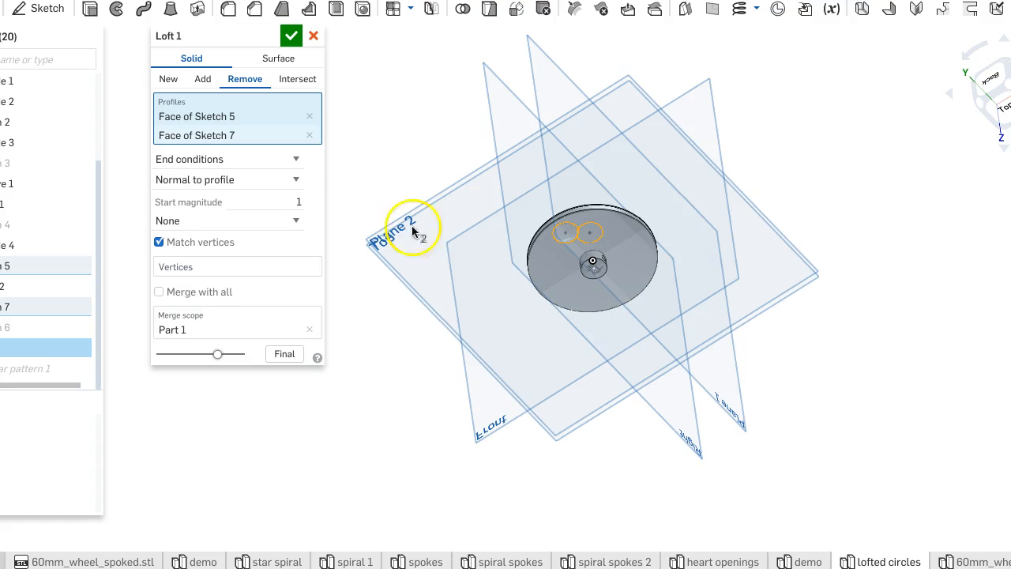
pyautogui.moveTo(526, 313); pyautogui.dragTo(558, 255, button='right')
pyautogui.click(291, 35)
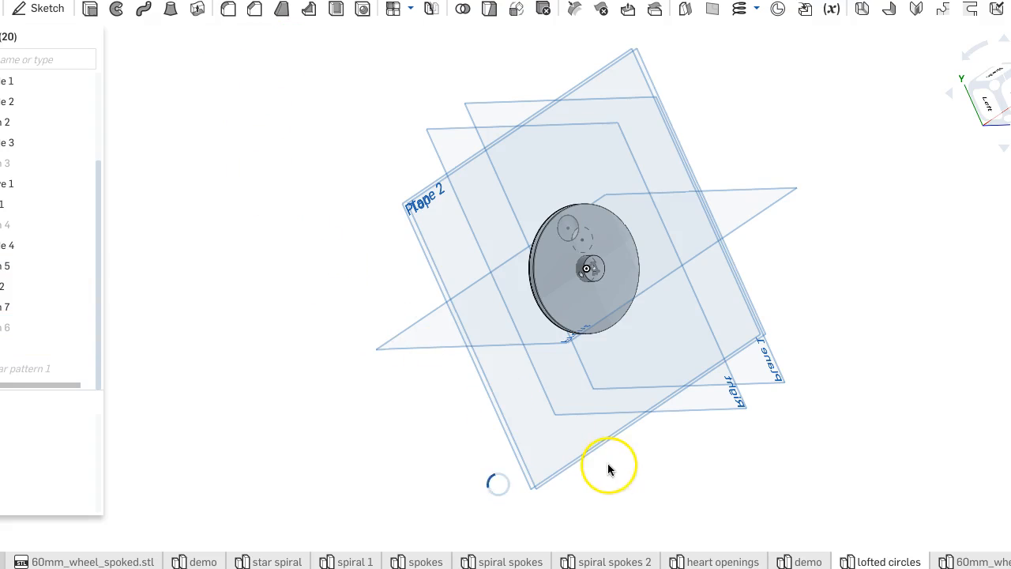
# View the spiral spokes 2, spiral spokes and spokes wheel variants from above.
pyautogui.click(616, 558)
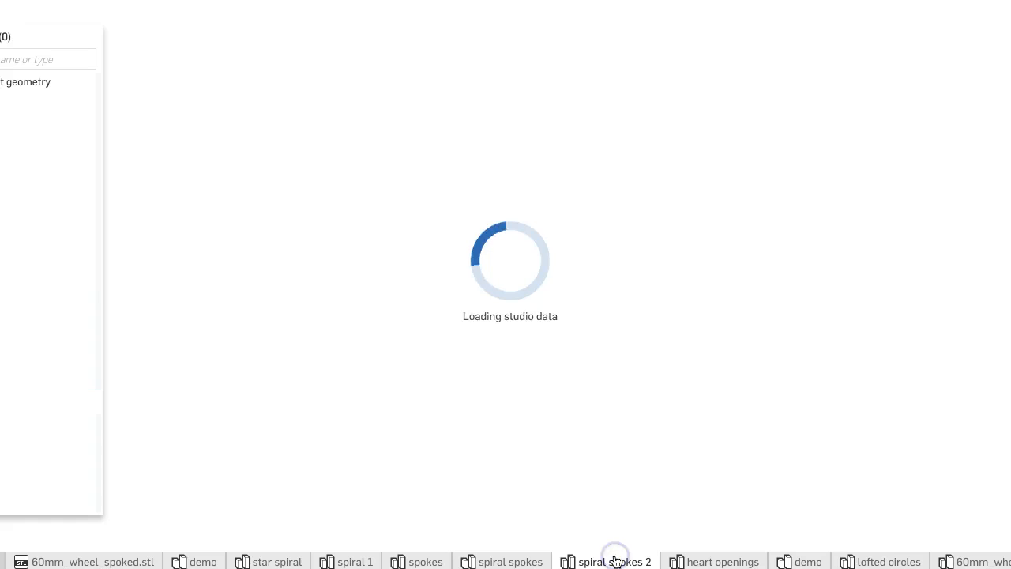
pyautogui.moveTo(520, 424); pyautogui.dragTo(527, 478, button='right')
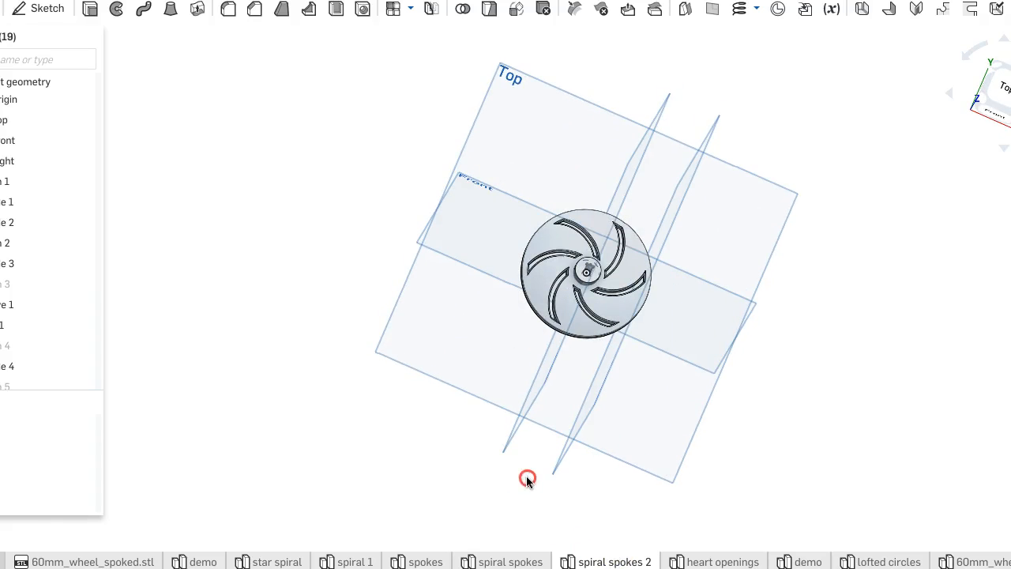
pyautogui.click(524, 561)
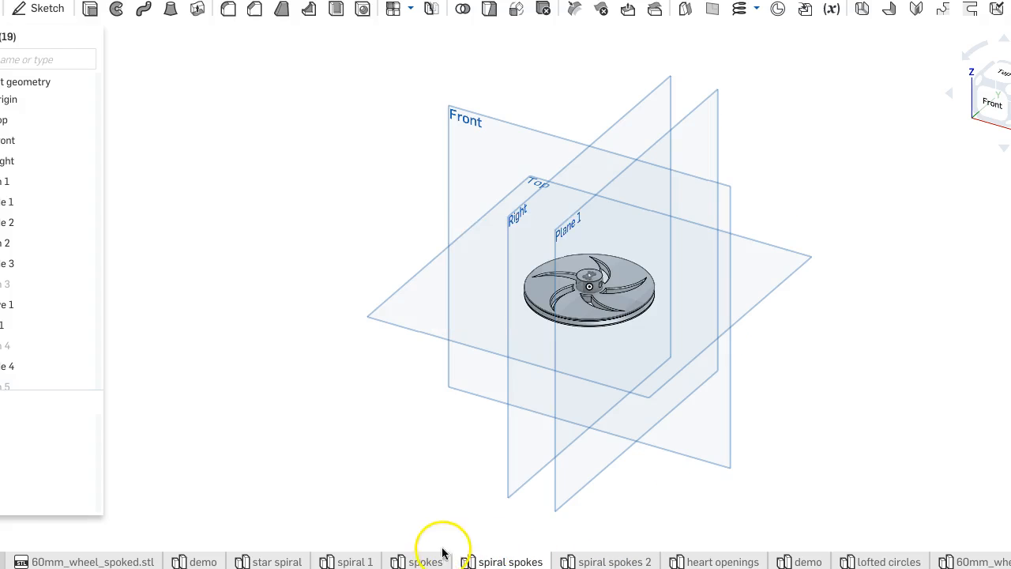
pyautogui.moveTo(428, 417); pyautogui.dragTo(424, 474, button='right')
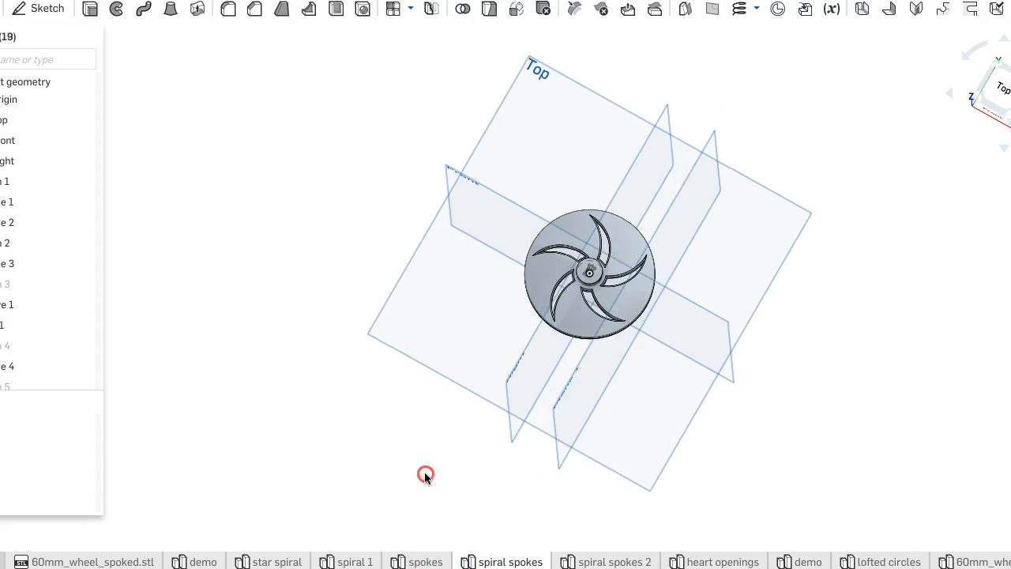
pyautogui.click(420, 557)
pyautogui.moveTo(403, 425); pyautogui.dragTo(403, 485, button='right')
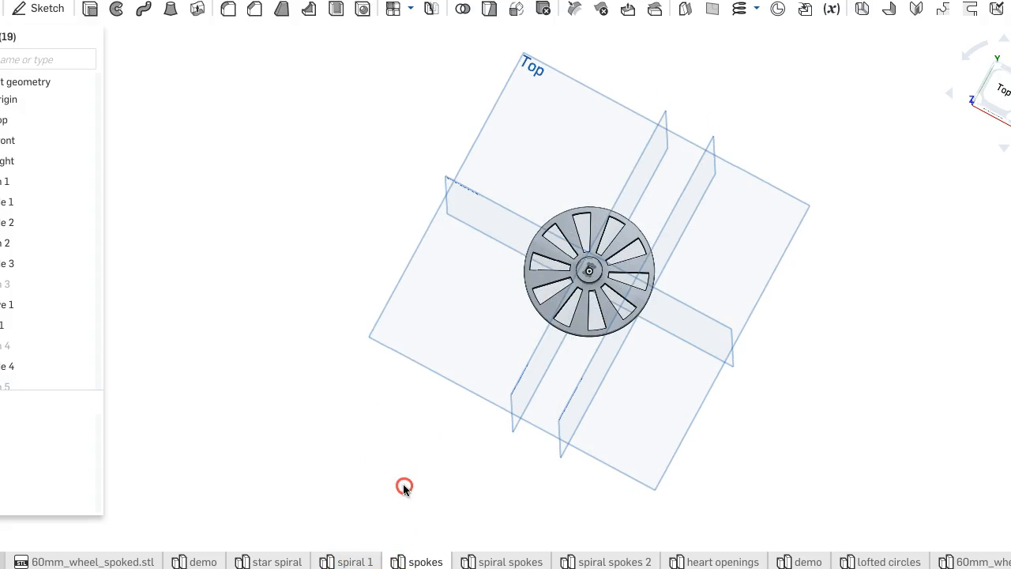
# View the spiral 1 and star spiral wheels from above, examining the star-tipped openings up close.
pyautogui.click(361, 561)
pyautogui.moveTo(285, 288); pyautogui.dragTo(289, 388, button='right')
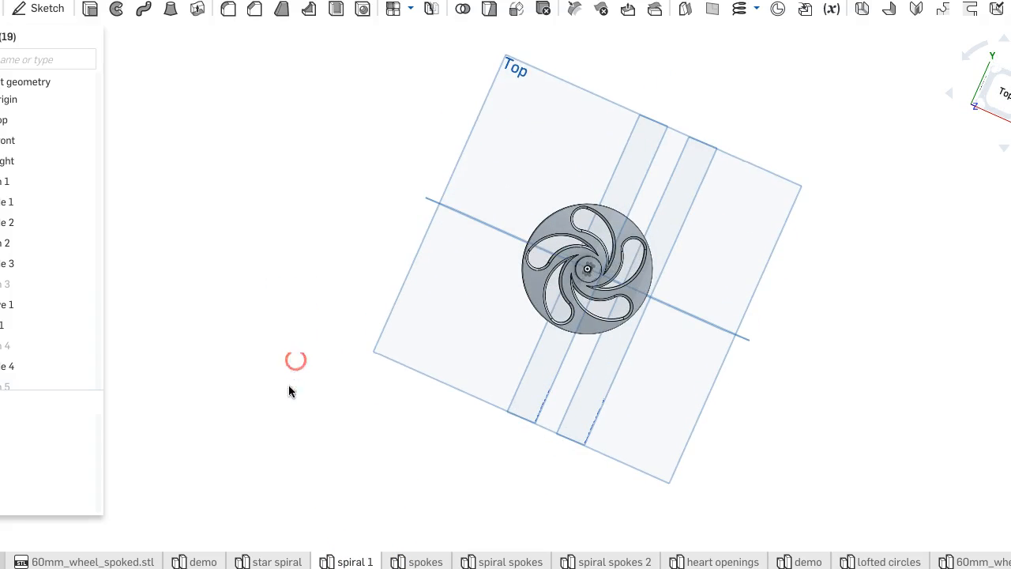
pyautogui.click(283, 561)
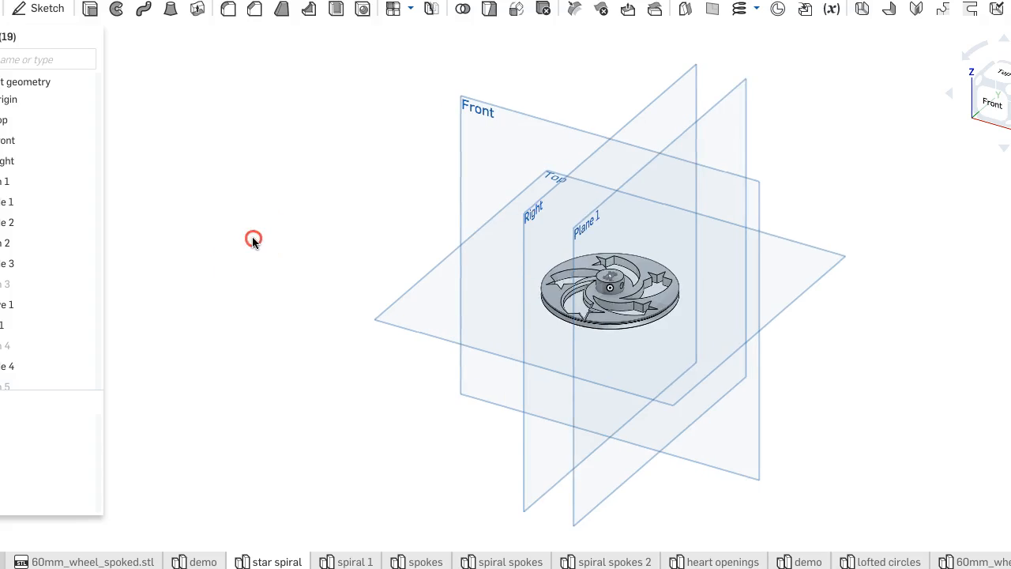
pyautogui.moveTo(250, 242); pyautogui.dragTo(263, 291, button='right')
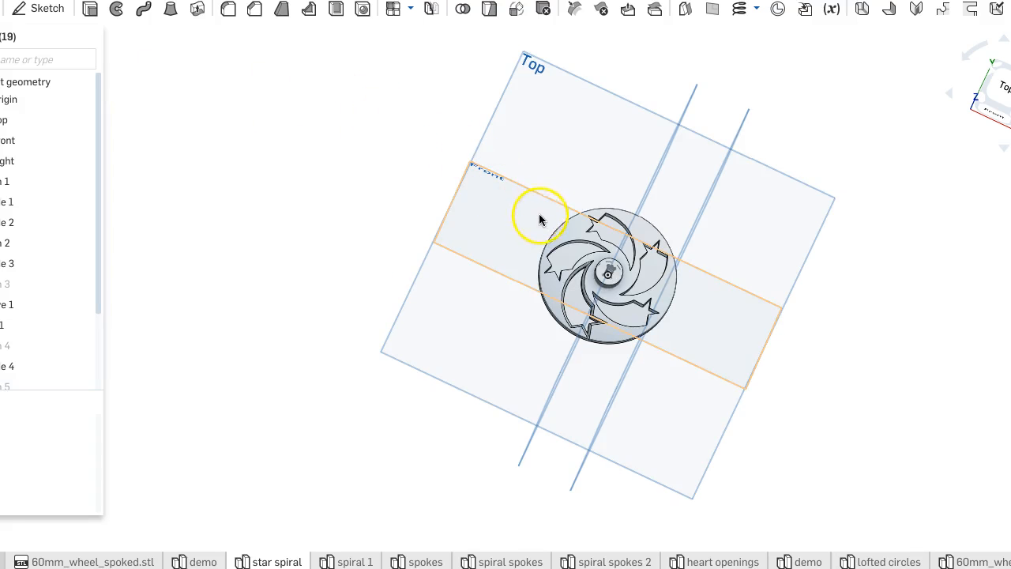
pyautogui.scroll(-1, 565, 264)
pyautogui.scroll(5, 565, 265)
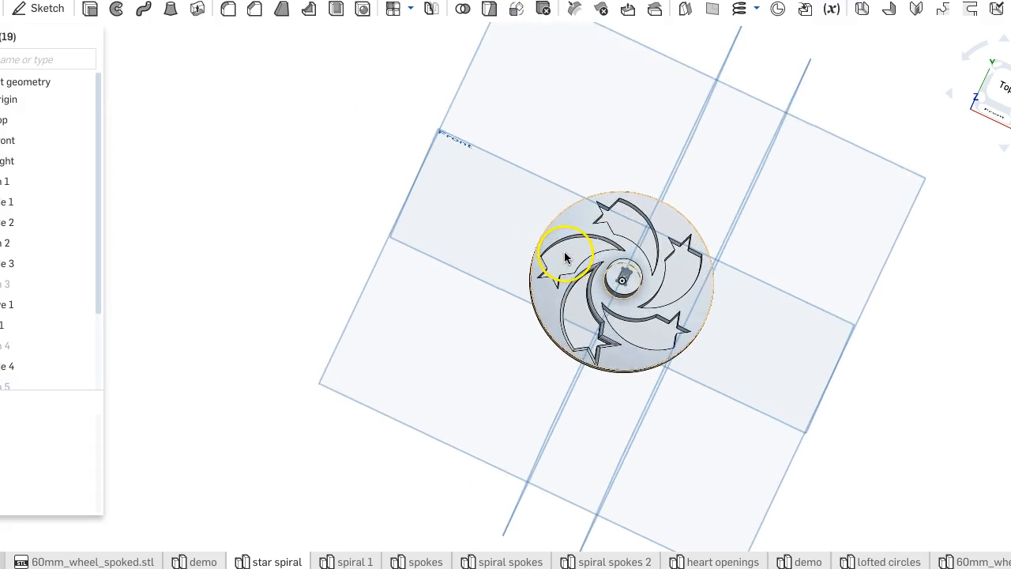